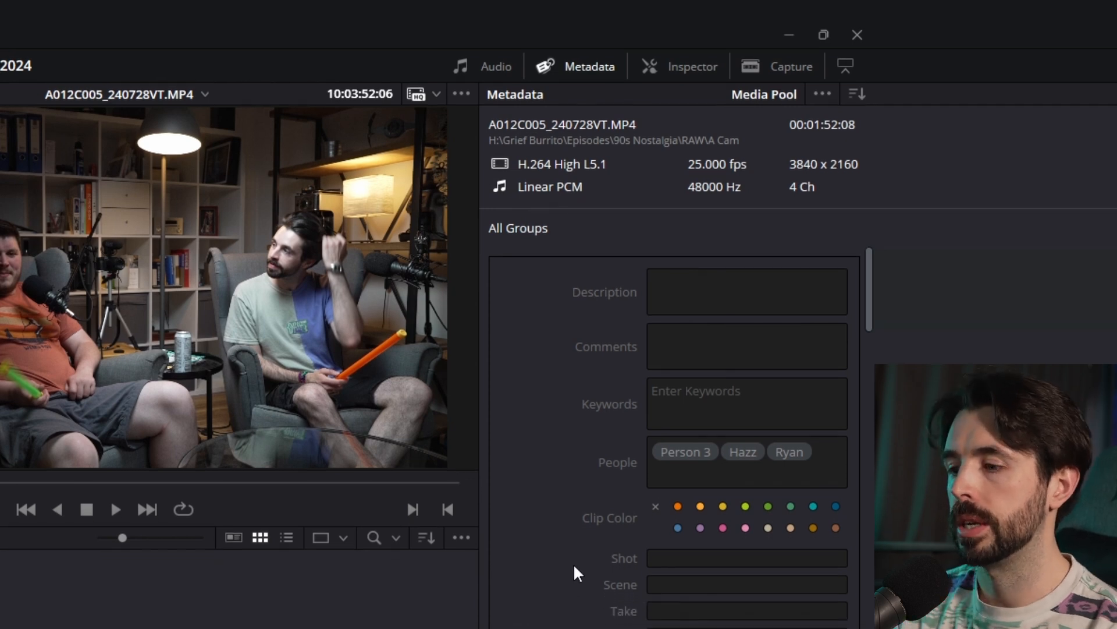
- Describe the clip as "Two shot, podcast guests" and add the keywords wide, podcast and both guests' names
{"action": "left_click", "coordinate": [690, 304]}
{"action": "type", "text": "Two shot, podcast guests"}
{"action": "left_click", "coordinate": [724, 397]}
{"action": "type", "text": "Ryan"}
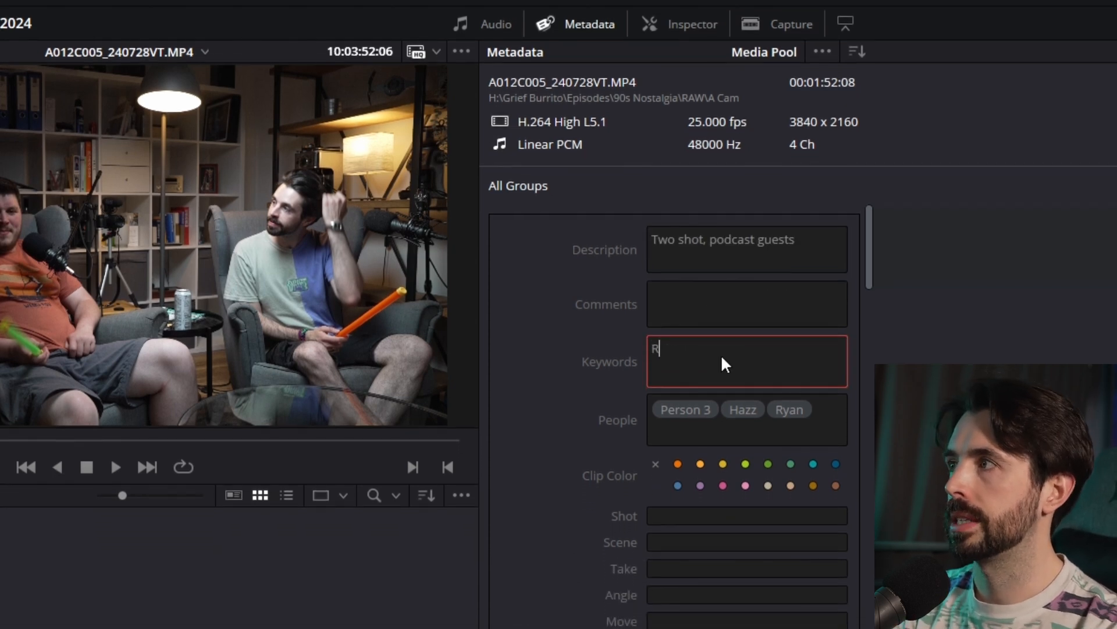
{"action": "key", "text": "BackSpace"}
{"action": "key", "text": "BackSpace"}
{"action": "key", "text": "BackSpace"}
{"action": "key", "text": "BackSpace"}
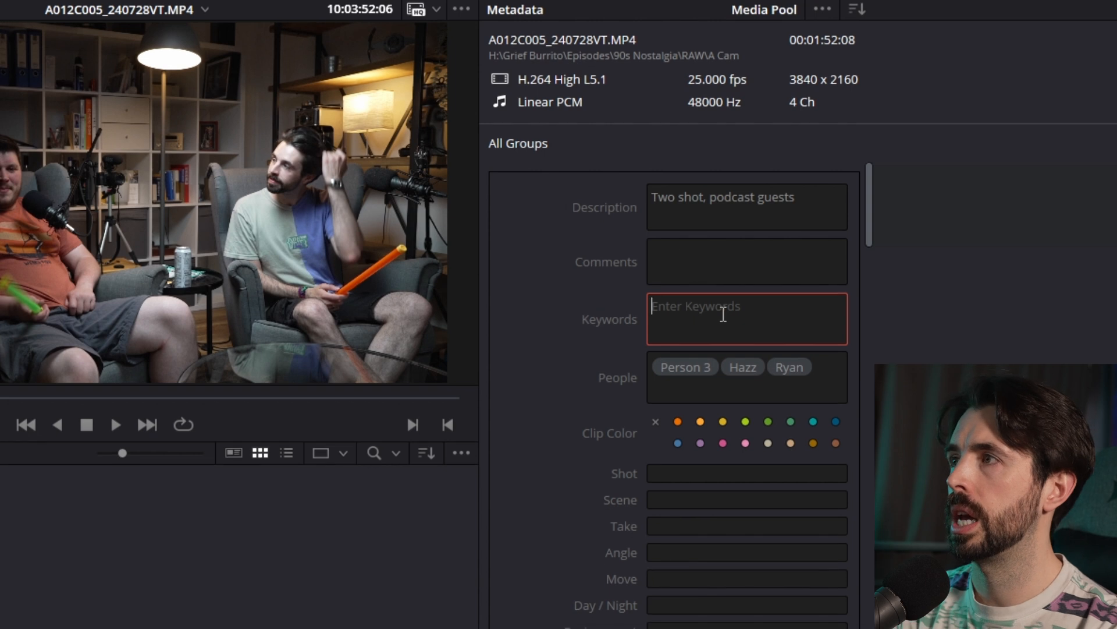
{"action": "type", "text": "wide"}
{"action": "key", "text": "Return"}
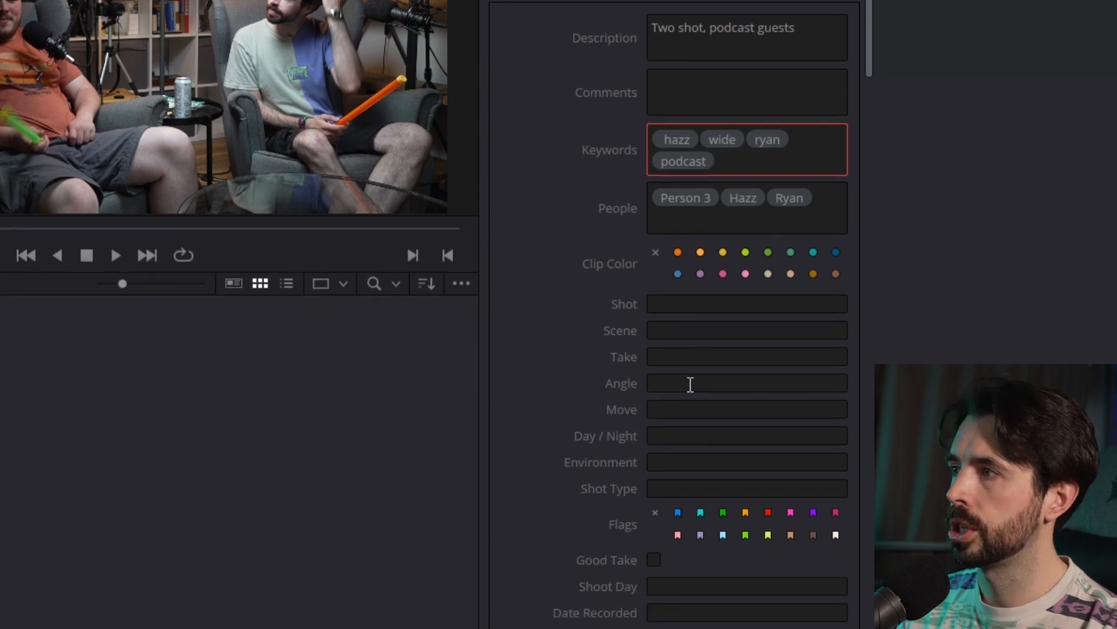
- Set the clip's shot to 5, angle to Wide Angle, move to Static and environment to Studio, and mark it as a good take
{"action": "left_click", "coordinate": [675, 295]}
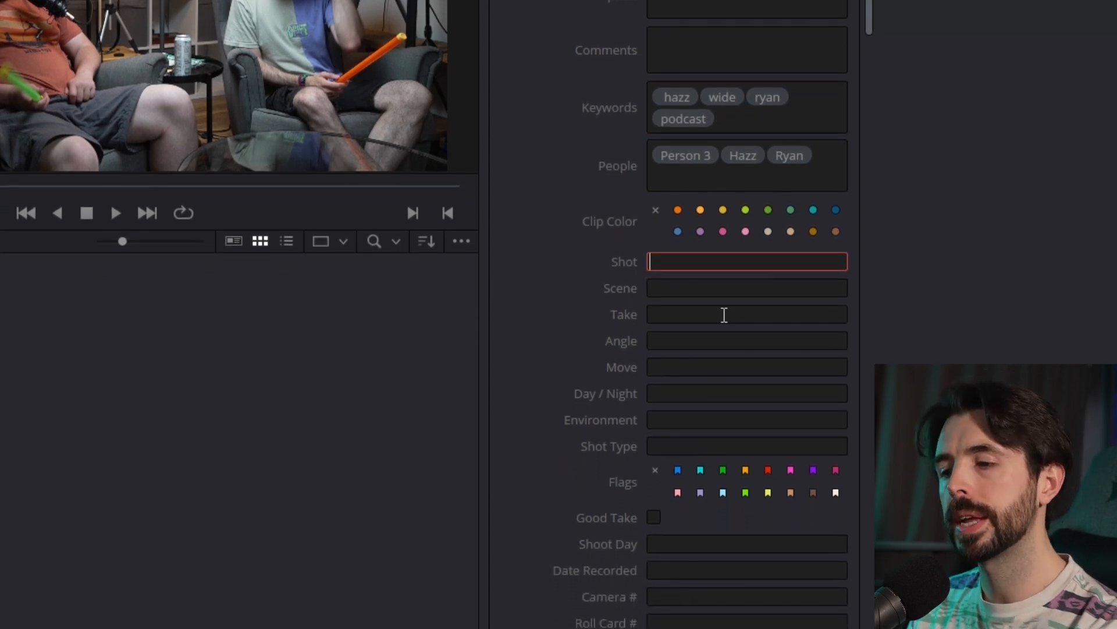
{"action": "type", "text": "5"}
{"action": "left_click", "coordinate": [724, 303]}
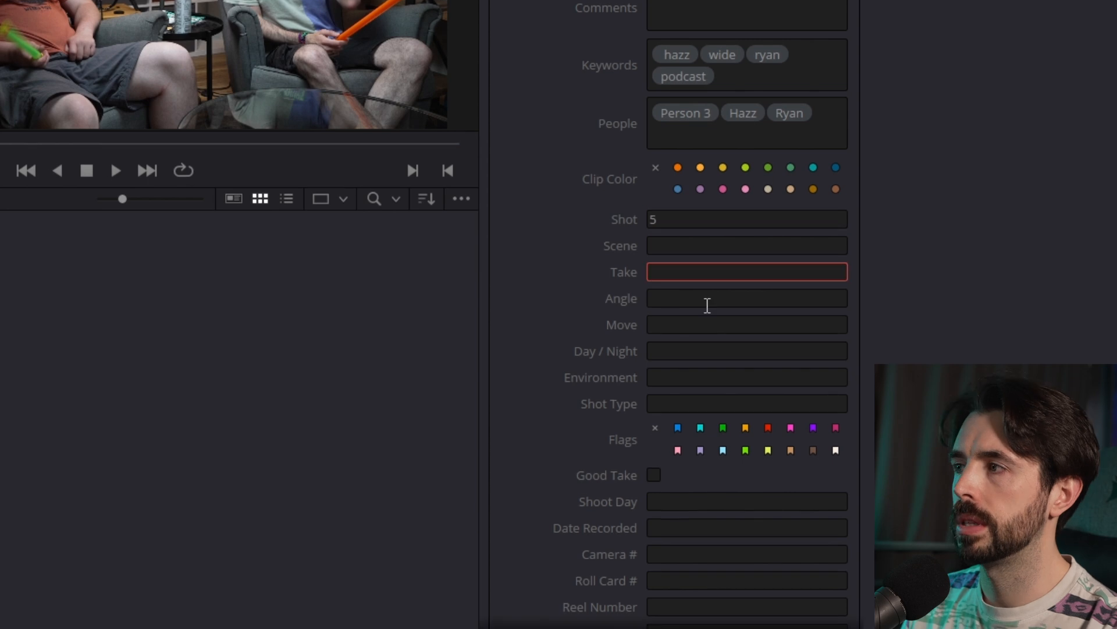
{"action": "left_click", "coordinate": [707, 305]}
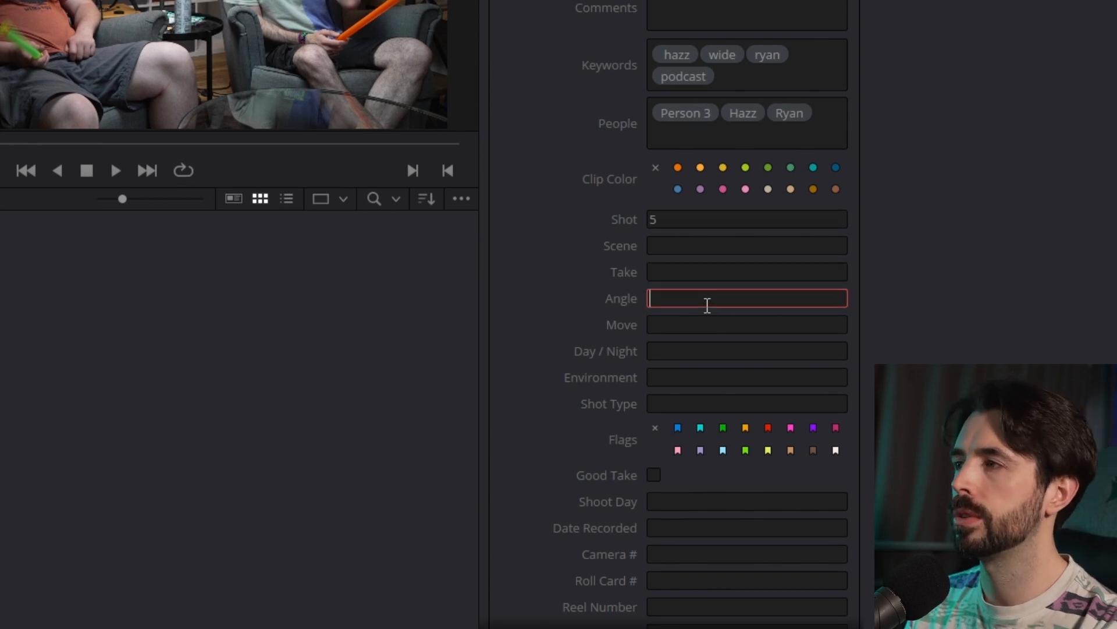
{"action": "type", "text": "Wide Angle"}
{"action": "key", "text": "Tab"}
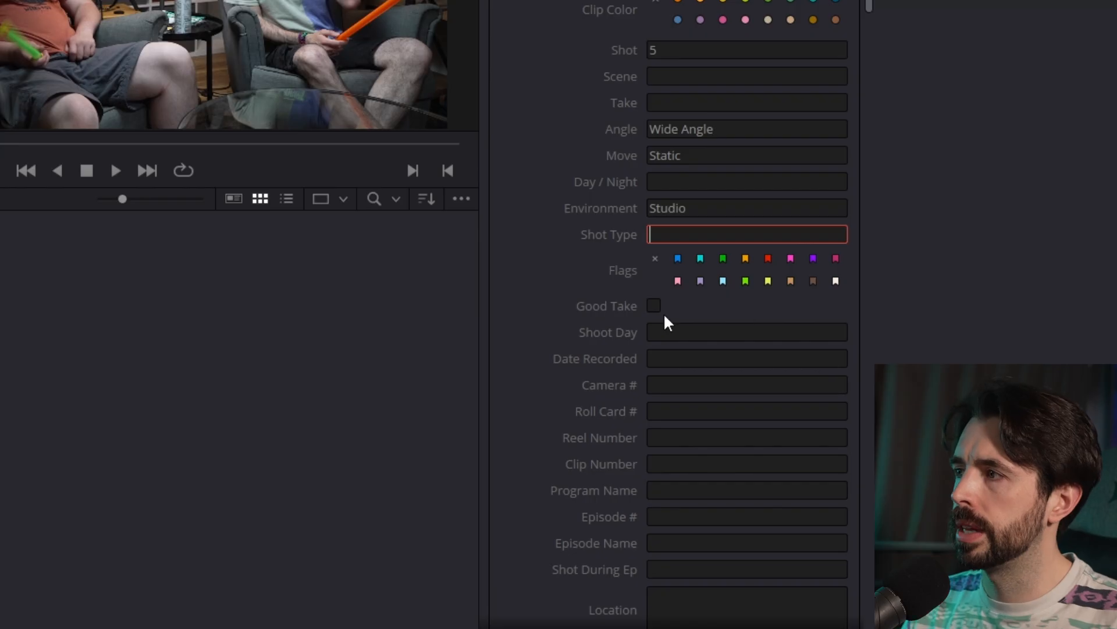
{"action": "left_click", "coordinate": [656, 312]}
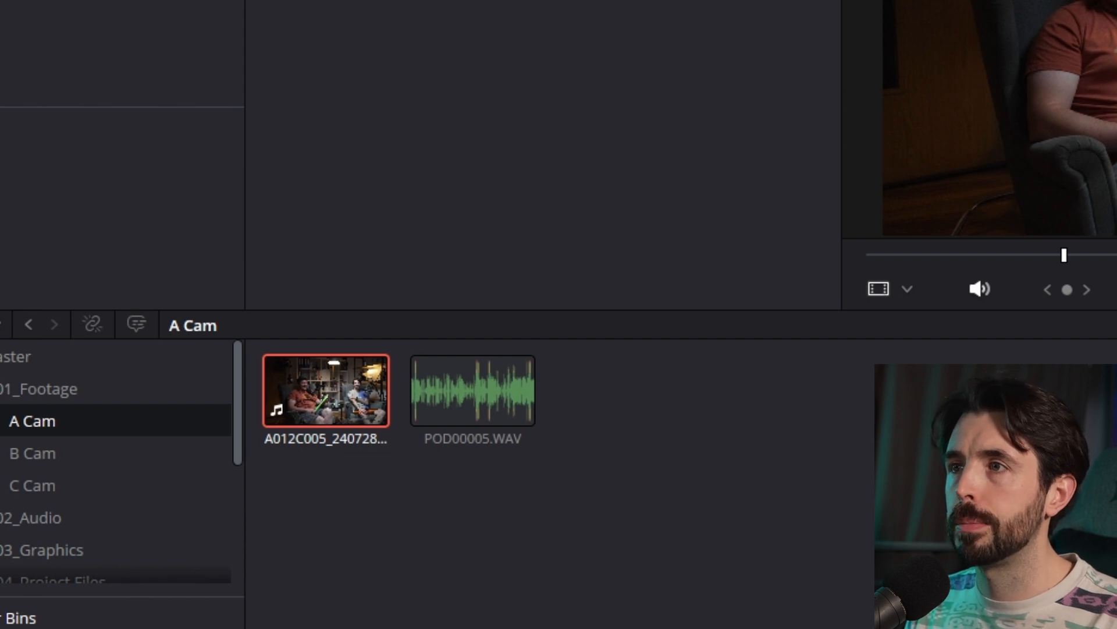
- Open the A Cam video clip's detected people, name the third face after the matching guest, and merge it with that existing person
{"action": "right_click", "coordinate": [297, 394]}
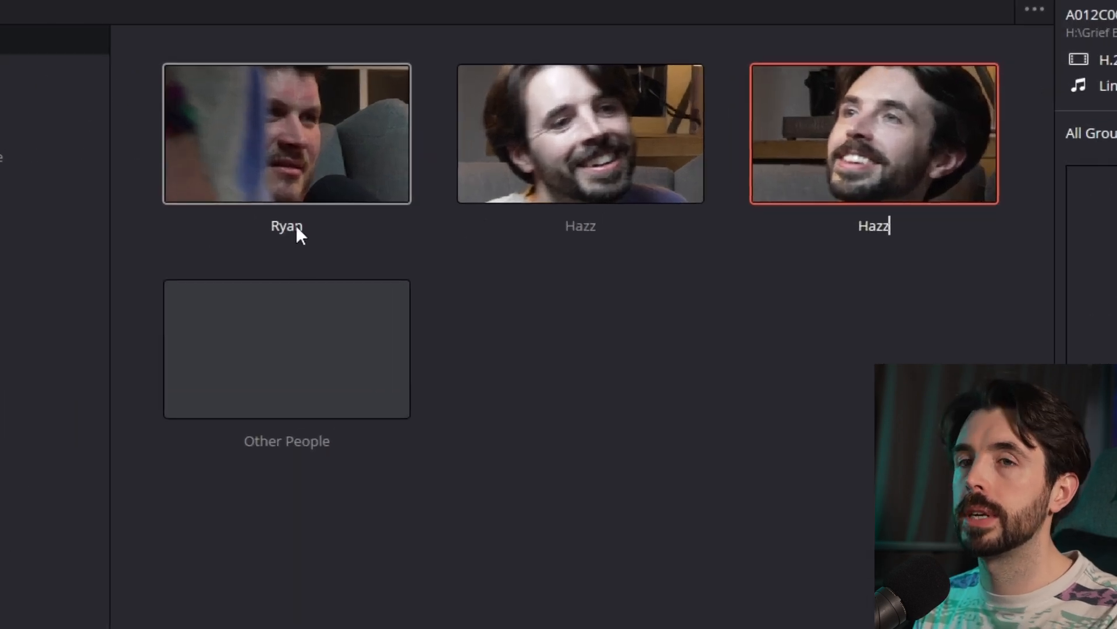
{"action": "key", "text": "Return"}
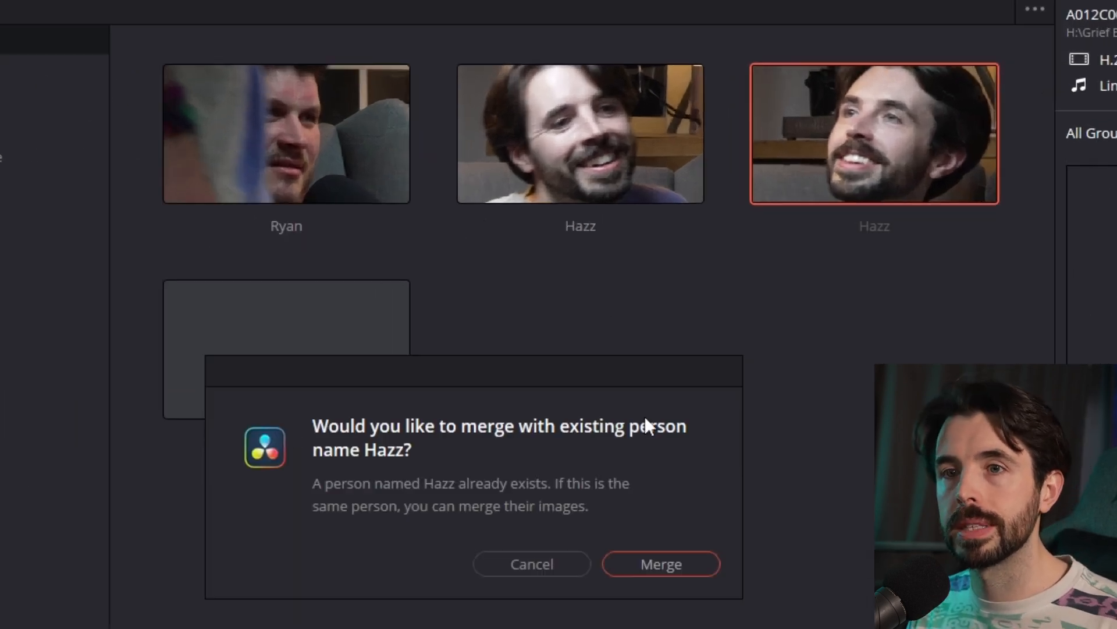
{"action": "left_click_drag", "start_coordinate": [593, 379], "coordinate": [819, 305]}
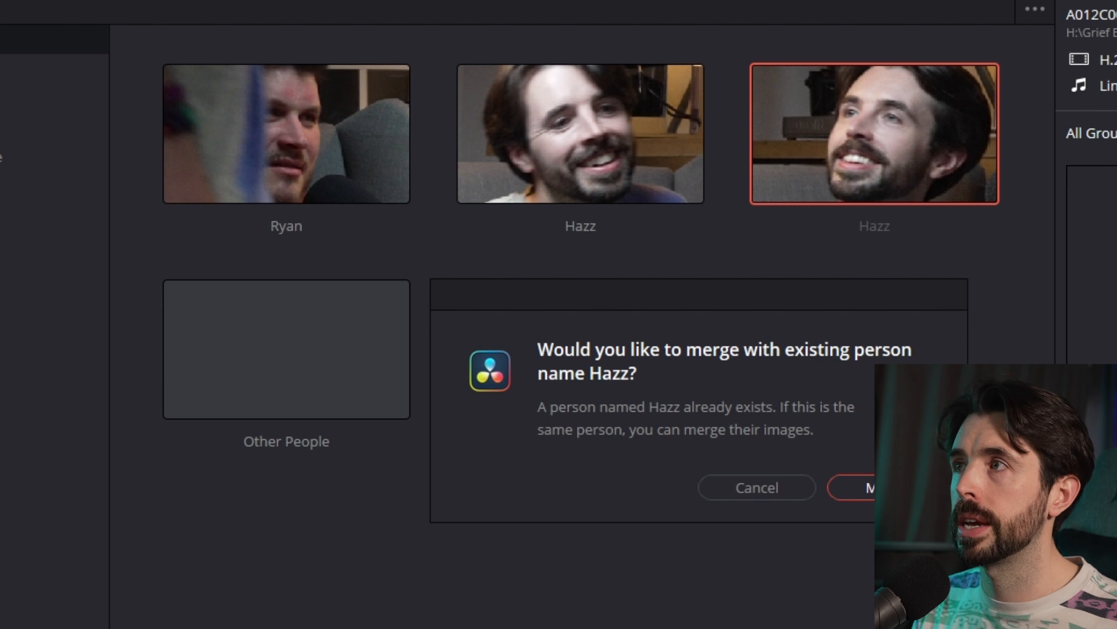
{"action": "left_click", "coordinate": [853, 488]}
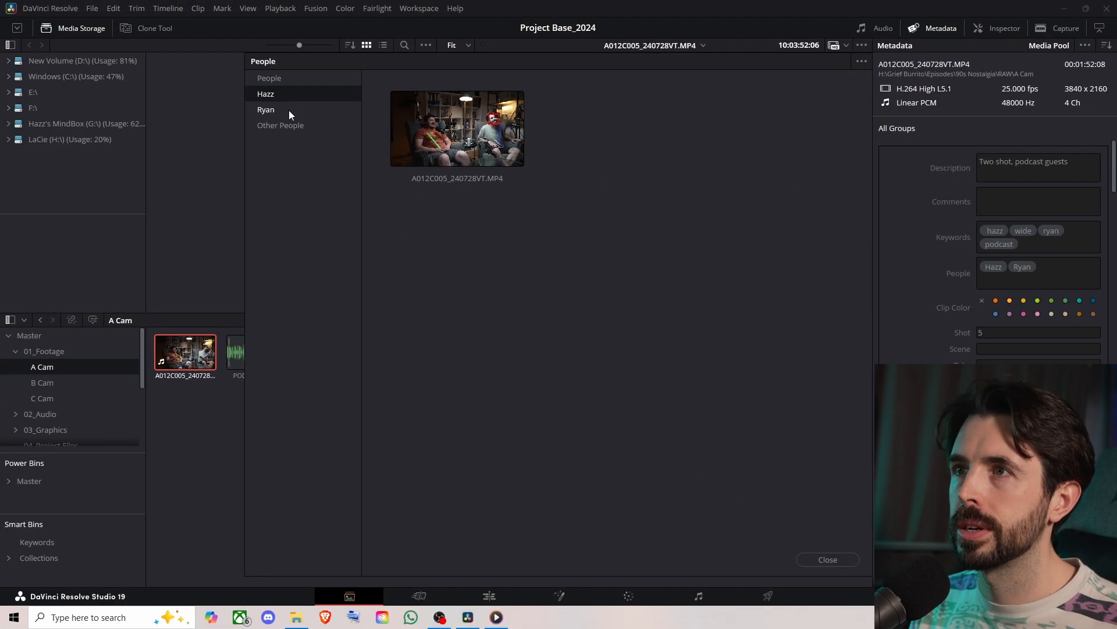
- Review the clips grouped under the other guest and under Other People, and close the People window
{"action": "left_click", "coordinate": [288, 110]}
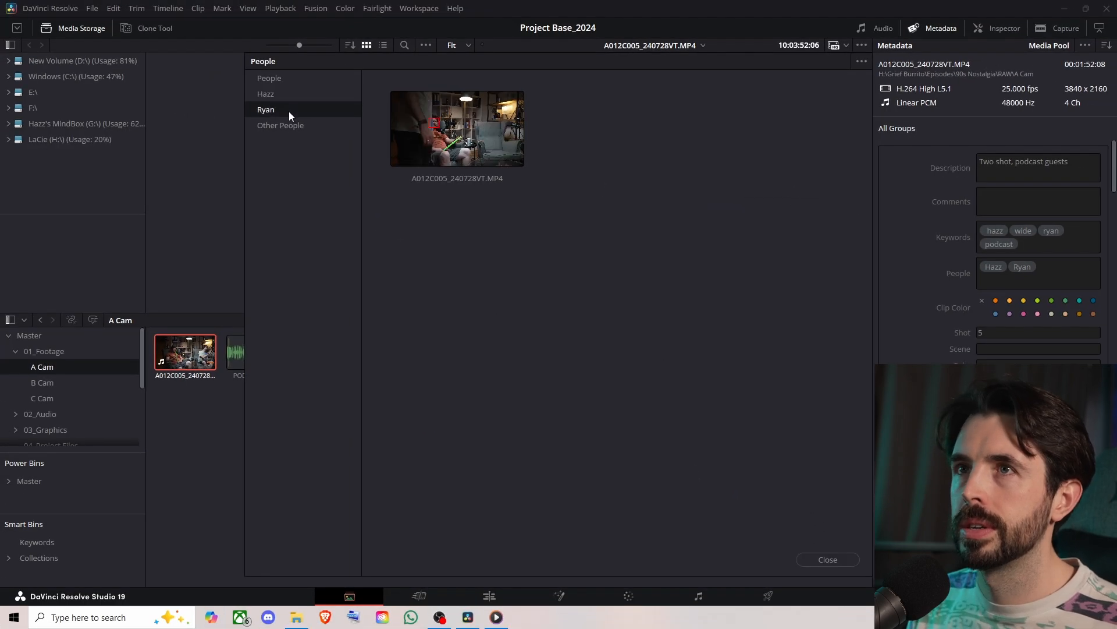
{"action": "left_click", "coordinate": [295, 125]}
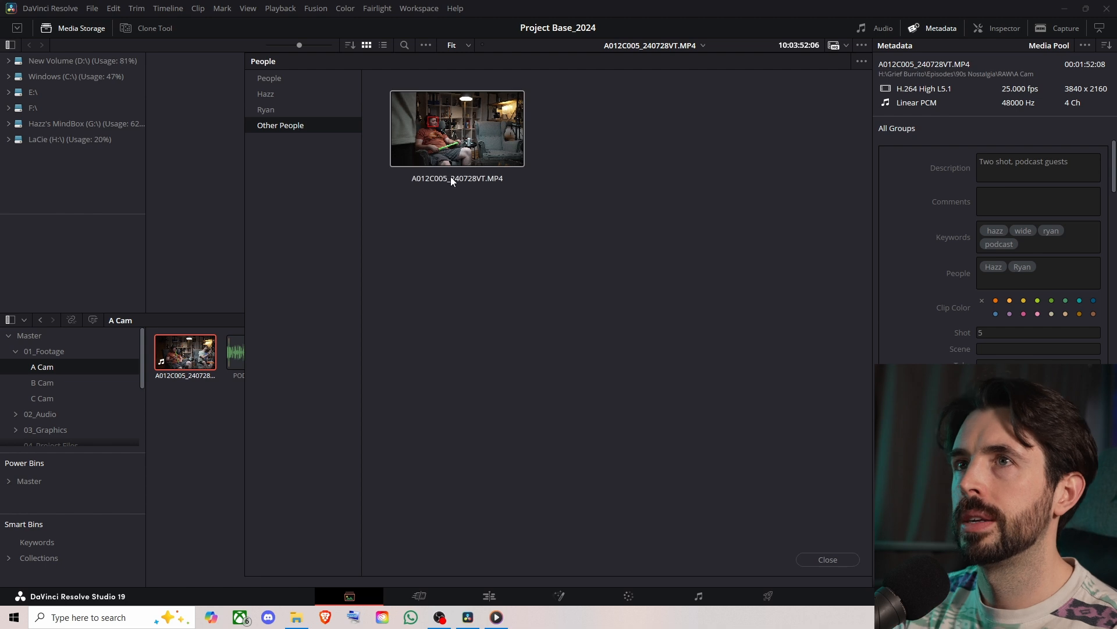
{"action": "left_click", "coordinate": [284, 78]}
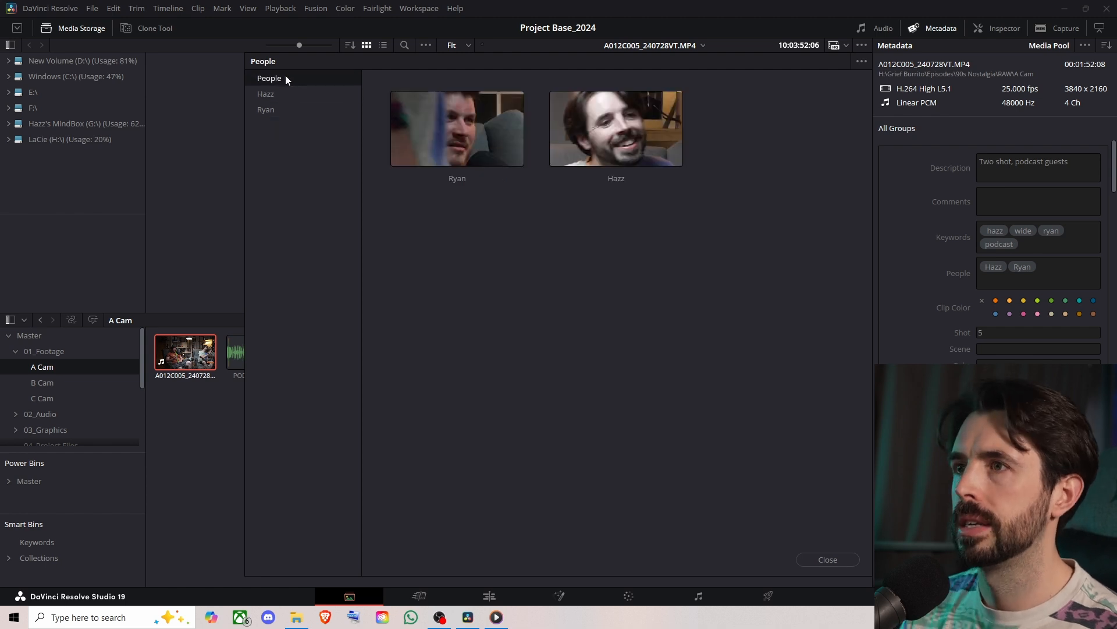
{"action": "left_click", "coordinate": [833, 560]}
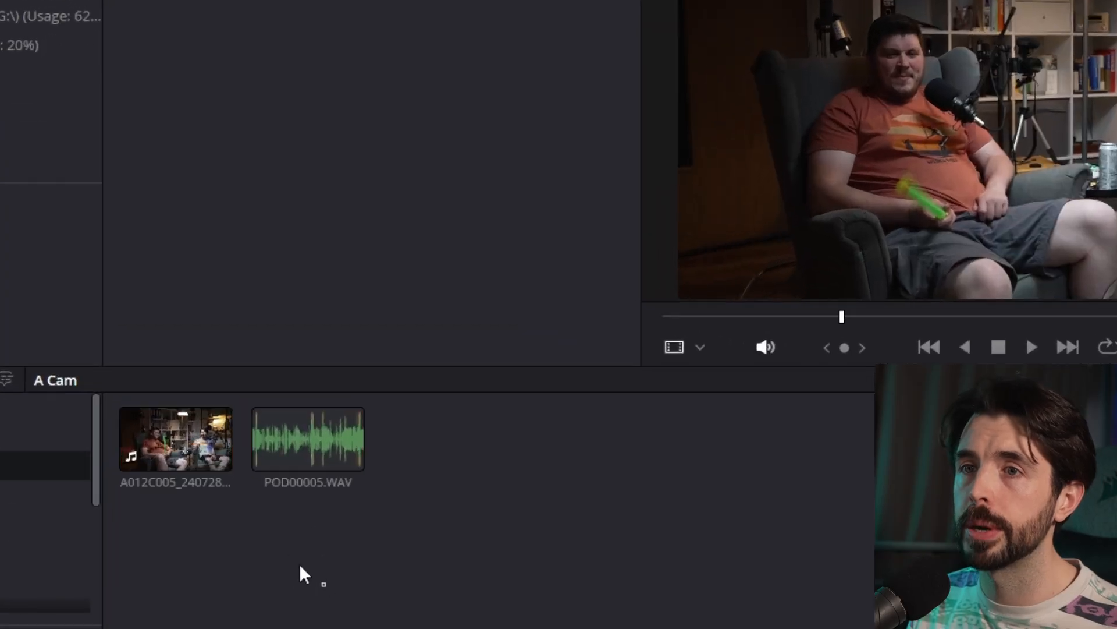
- Automatically sync the A Cam video clip with POD00005.WAV, using the waveform method and channel 1
{"action": "left_click_drag", "start_coordinate": [325, 585], "coordinate": [183, 433]}
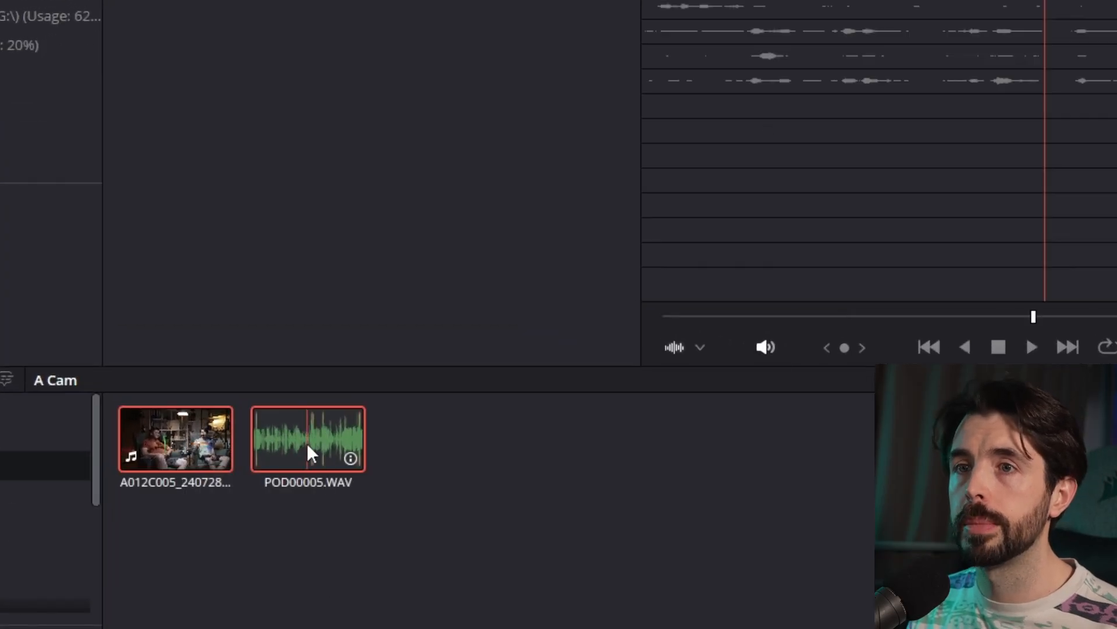
{"action": "right_click", "coordinate": [306, 442]}
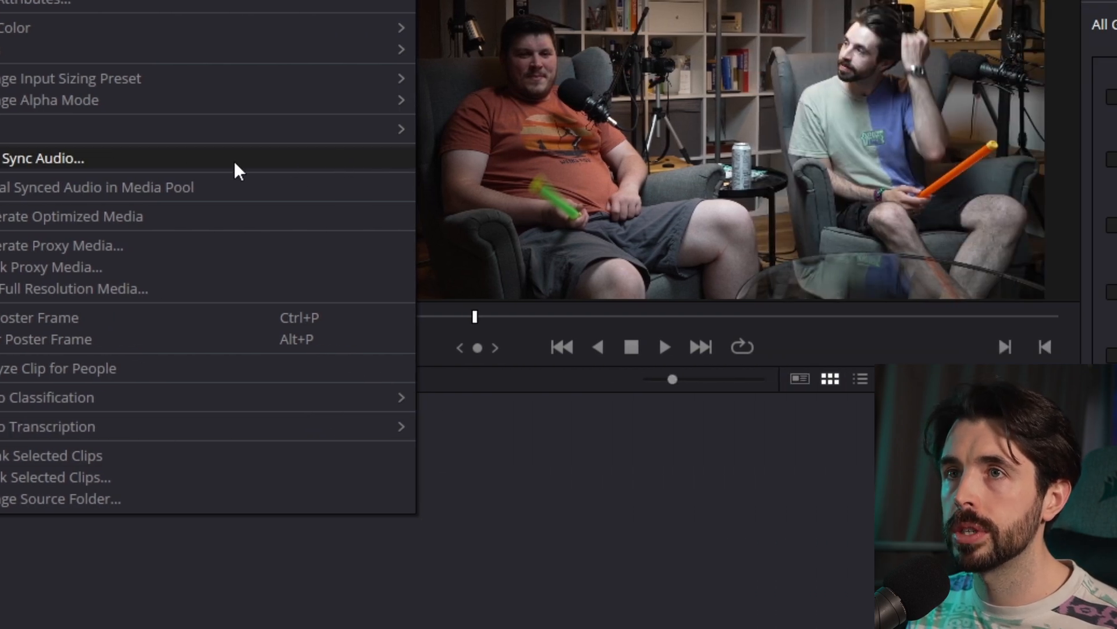
{"action": "left_click", "coordinate": [40, 163]}
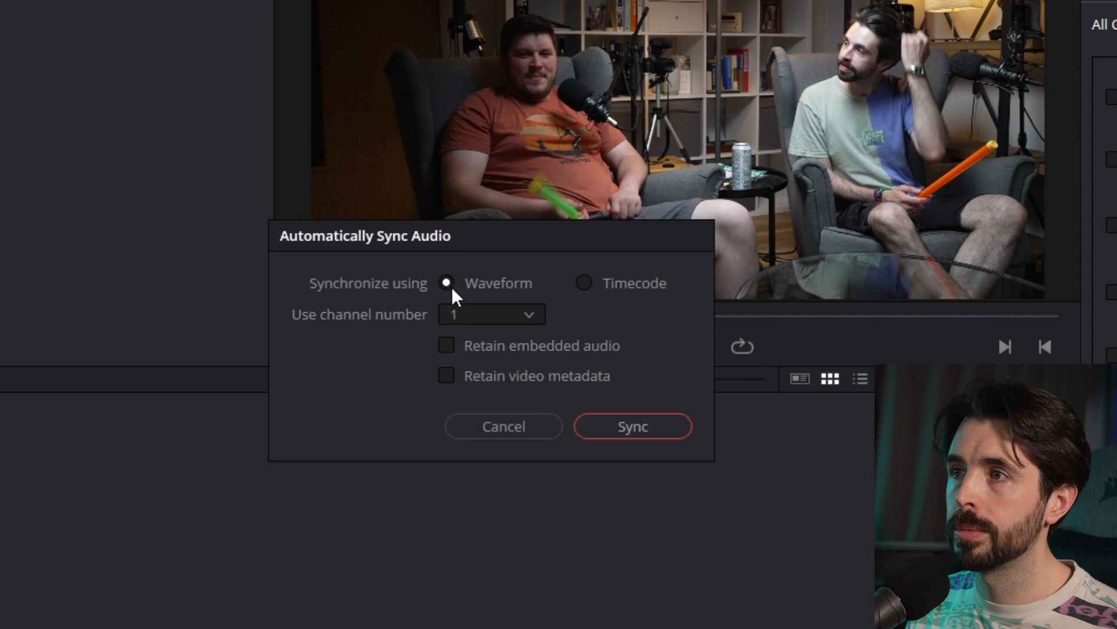
{"action": "left_click", "coordinate": [607, 425]}
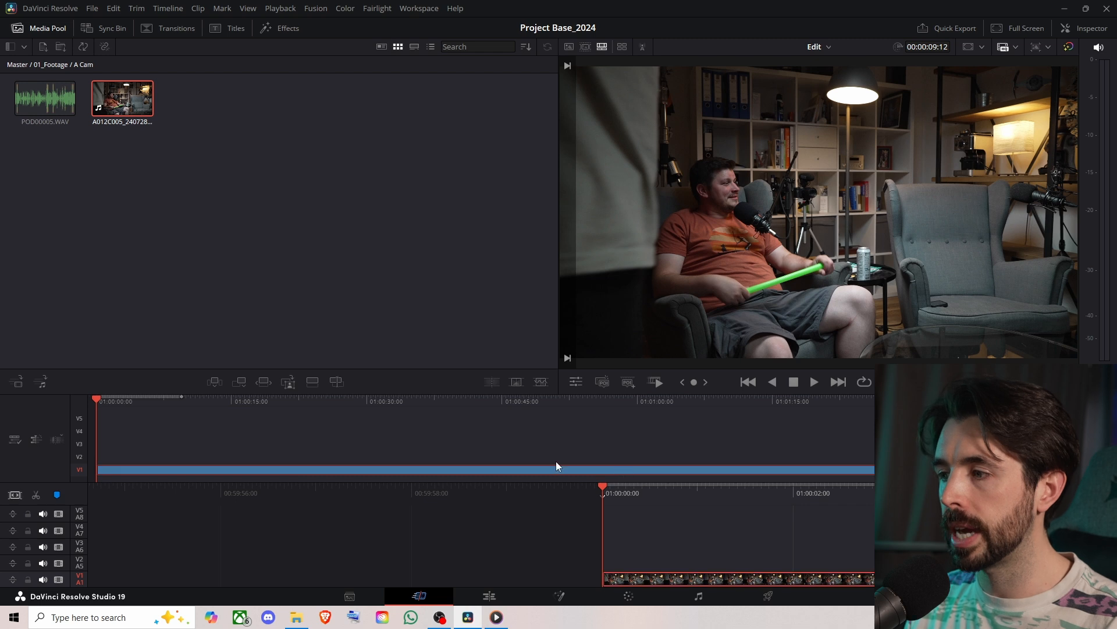
- Scrub through the clip on the Cut page timeline and compare the layout with the Edit page
{"action": "left_click_drag", "start_coordinate": [93, 399], "coordinate": [326, 400]}
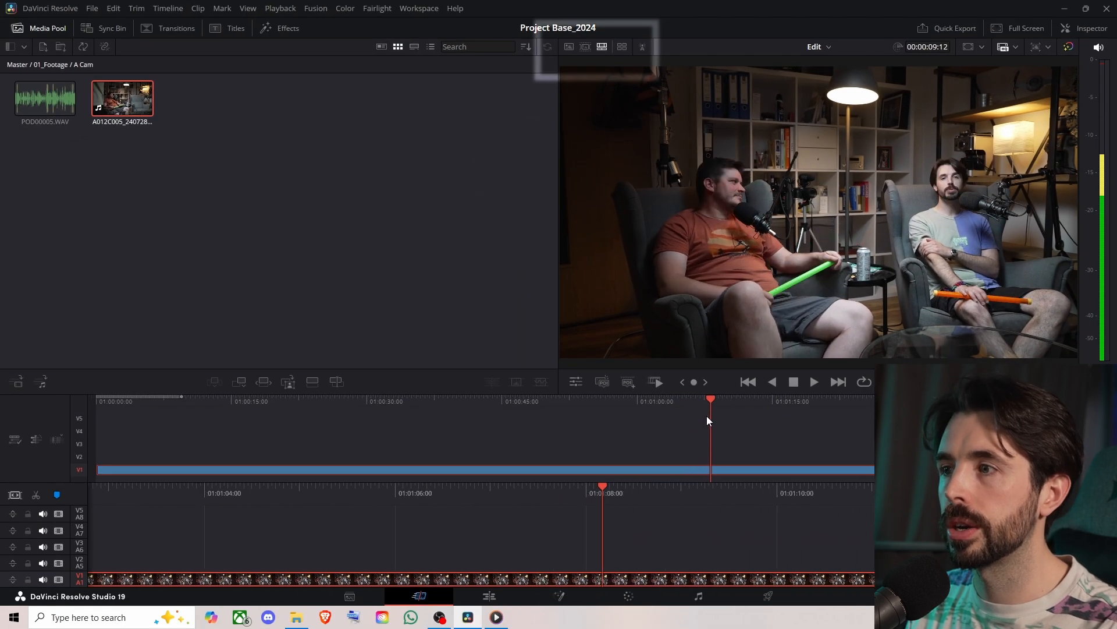
{"action": "left_click_drag", "start_coordinate": [707, 416], "coordinate": [736, 421]}
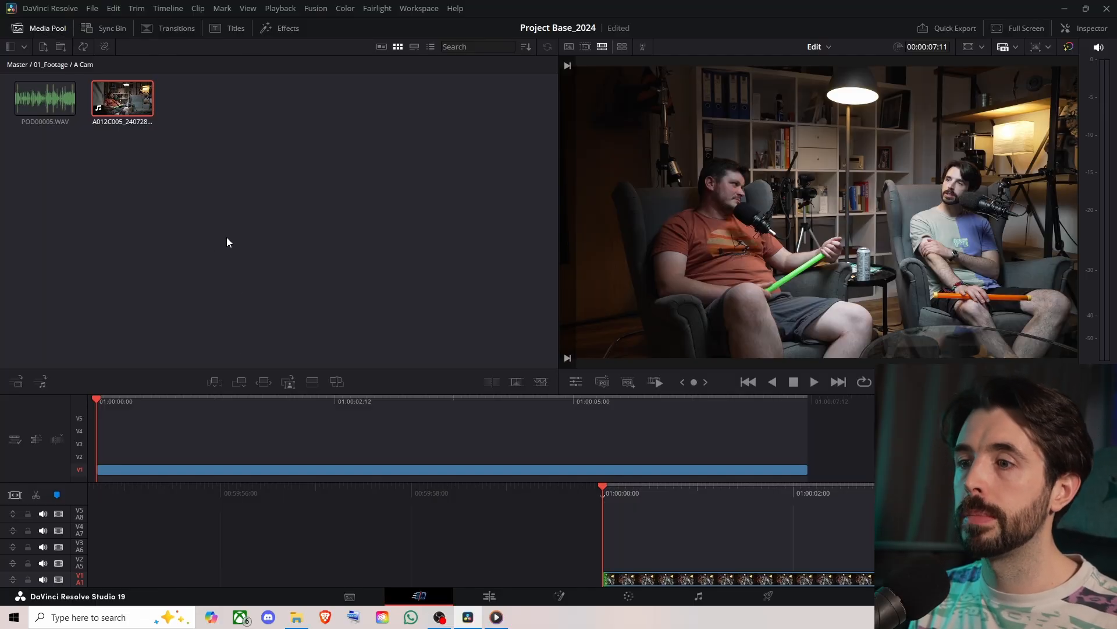
{"action": "left_click", "coordinate": [504, 594]}
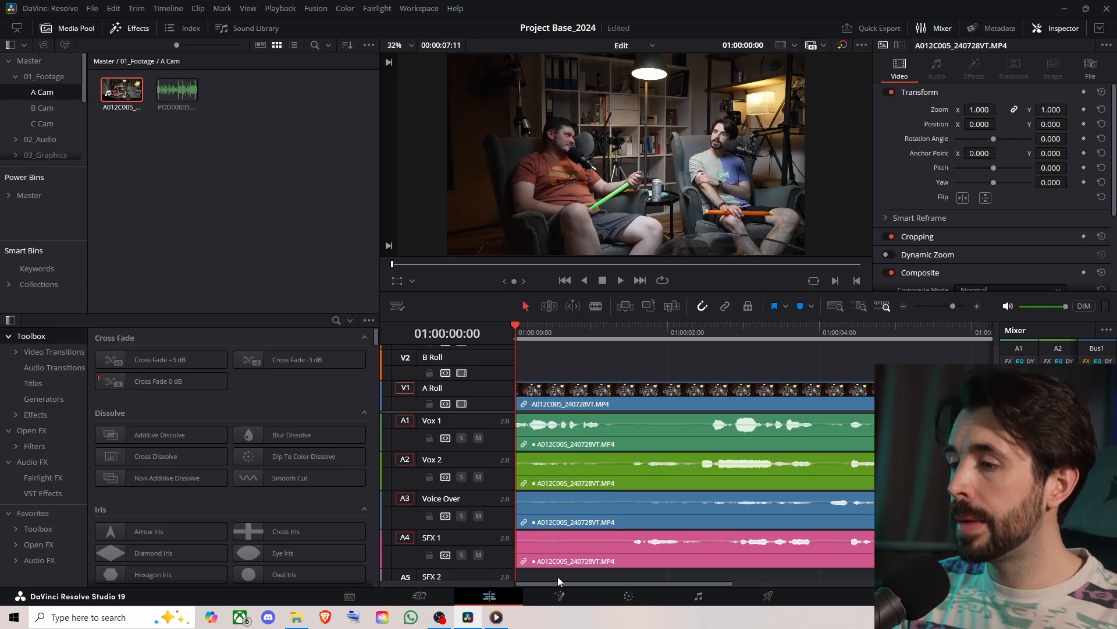
{"action": "left_click", "coordinate": [420, 596]}
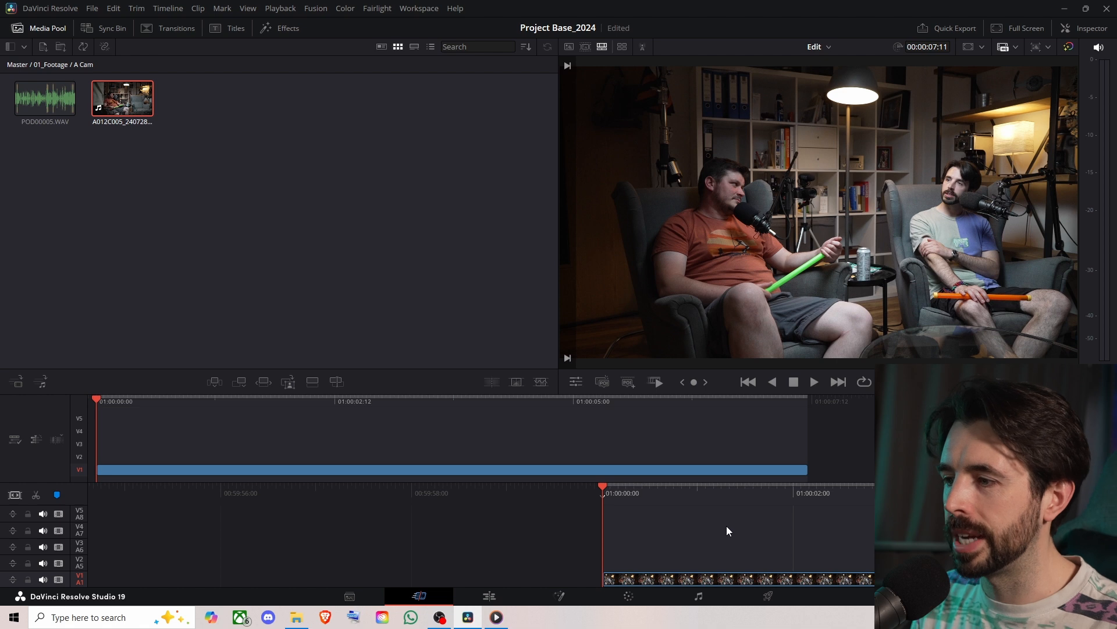
- On the Edit page, search the effects for "adjust" and add an Adjustment Clip to the B Roll track above the video clip
{"action": "left_click", "coordinate": [488, 597]}
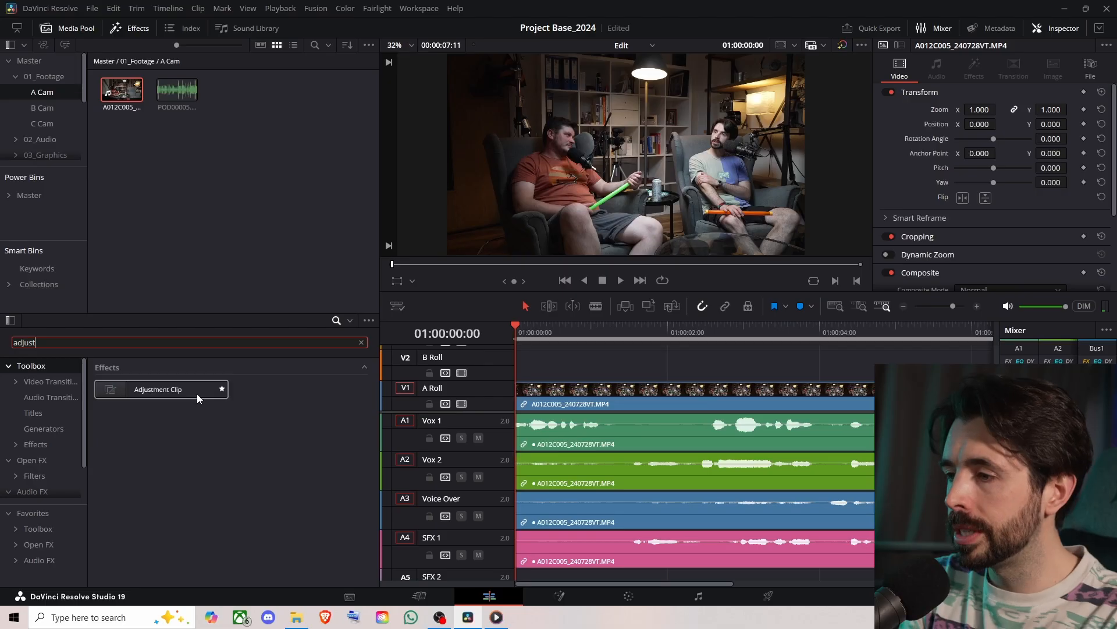
{"action": "left_click_drag", "start_coordinate": [169, 391], "coordinate": [549, 372]}
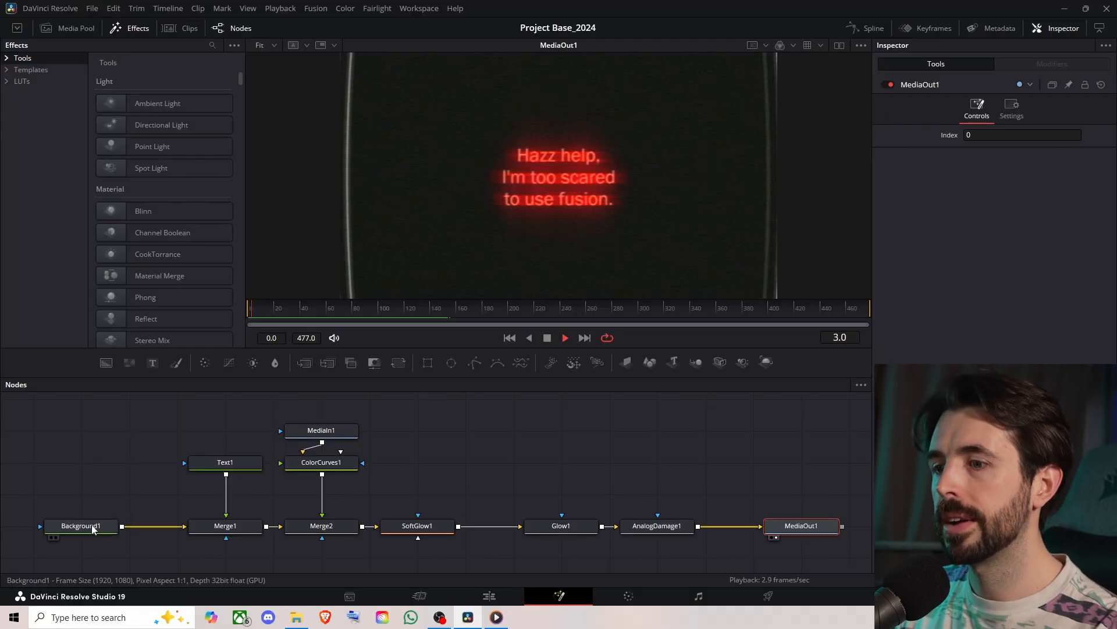
- Preview the Background1, Merge1 and Merge2 nodes in the Fusion viewer to examine how the text and fire are layered
{"action": "left_click", "coordinate": [94, 528]}
{"action": "key", "text": "1"}
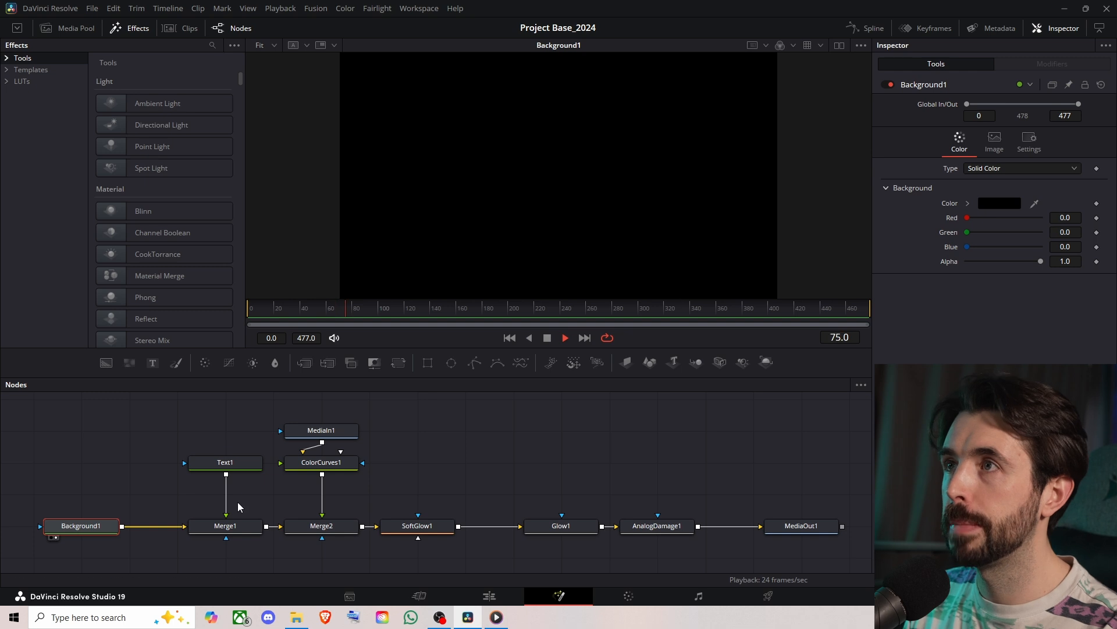
{"action": "left_click", "coordinate": [236, 528]}
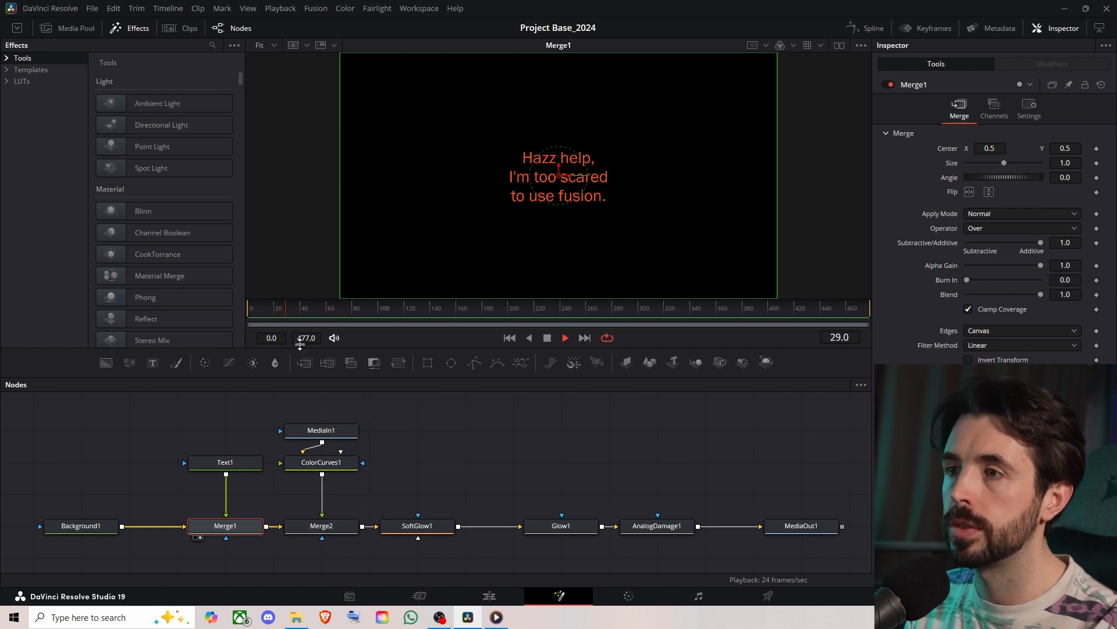
{"action": "left_click", "coordinate": [324, 527]}
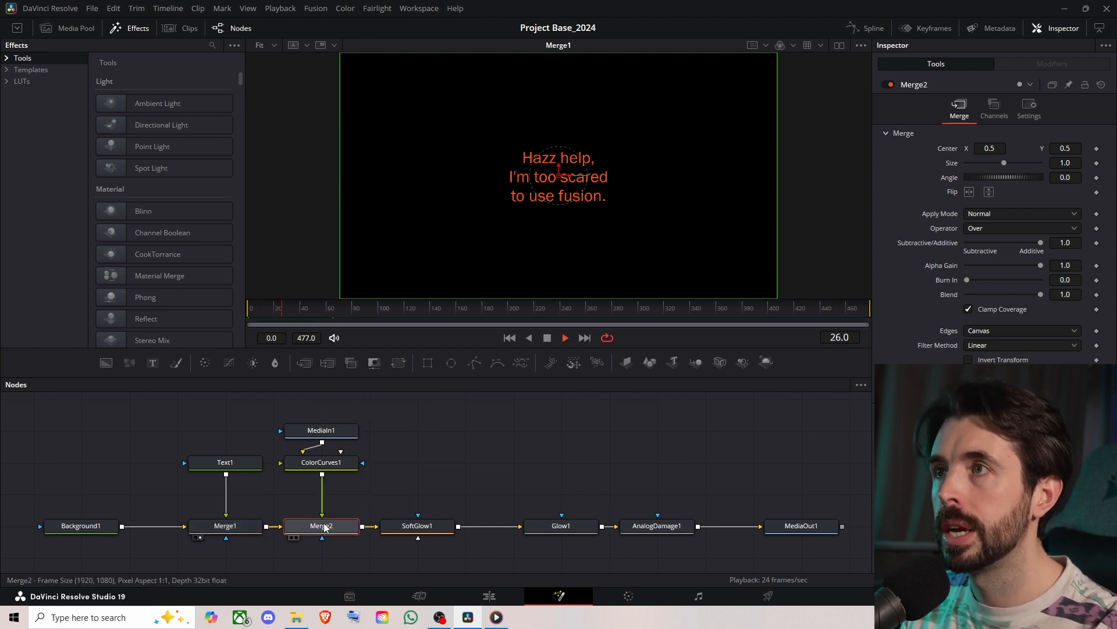
{"action": "key", "text": "1"}
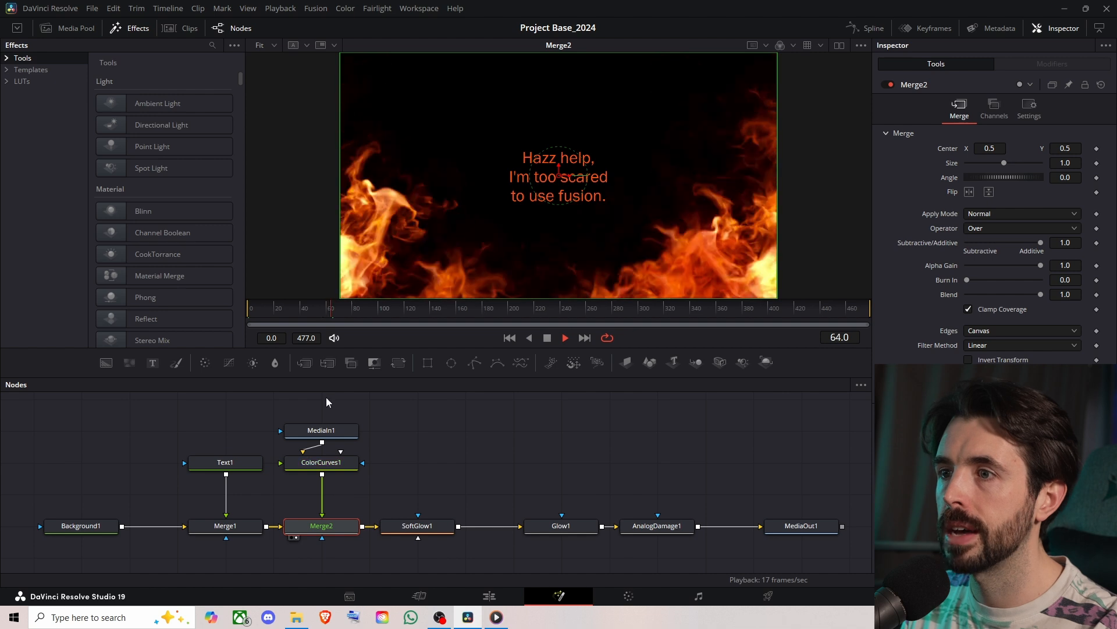
{"action": "left_click_drag", "start_coordinate": [327, 303], "coordinate": [268, 307]}
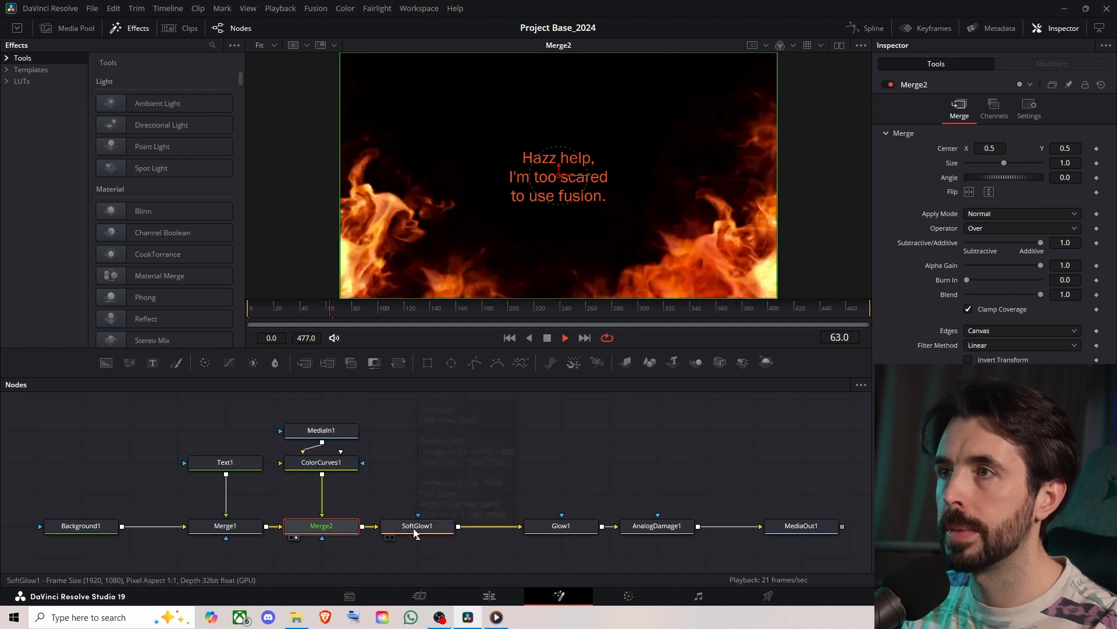
- Preview the SoftGlow1 and Glow1 nodes in the viewer to examine what each adds to the merged text and fire
{"action": "left_click", "coordinate": [415, 527]}
{"action": "key", "text": "1"}
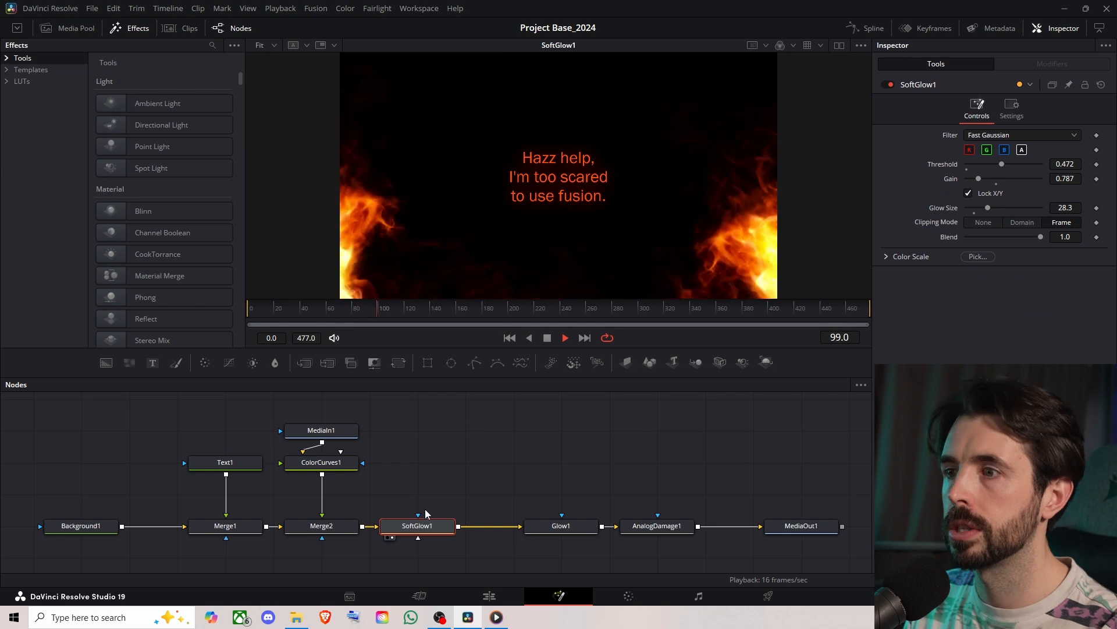
{"action": "left_click", "coordinate": [349, 523]}
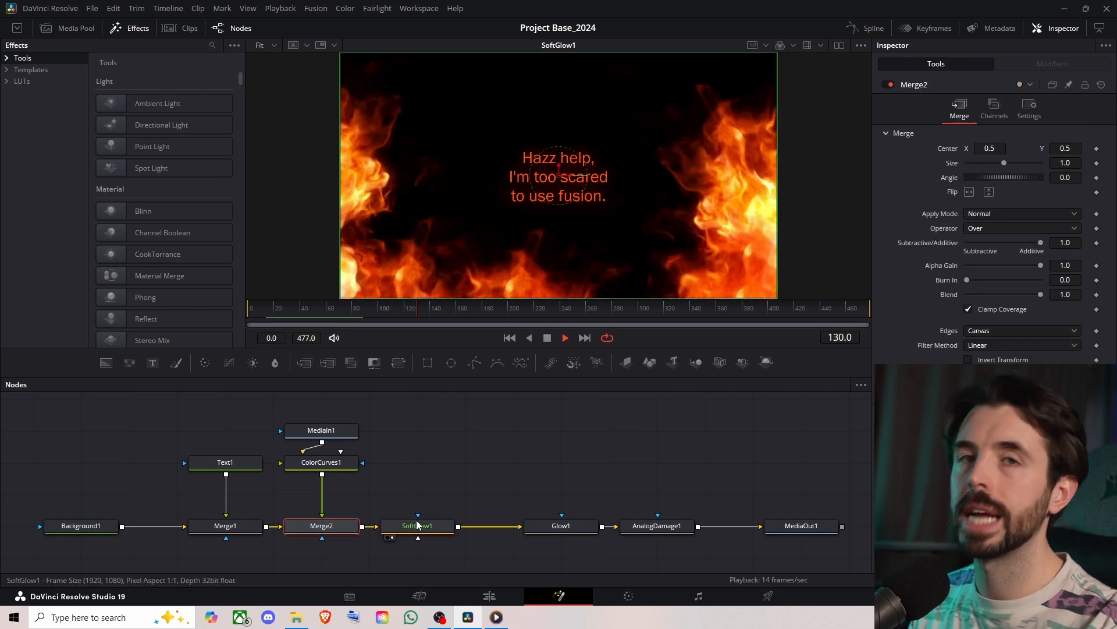
{"action": "left_click", "coordinate": [423, 521]}
{"action": "key", "text": "2"}
{"action": "key", "text": "1"}
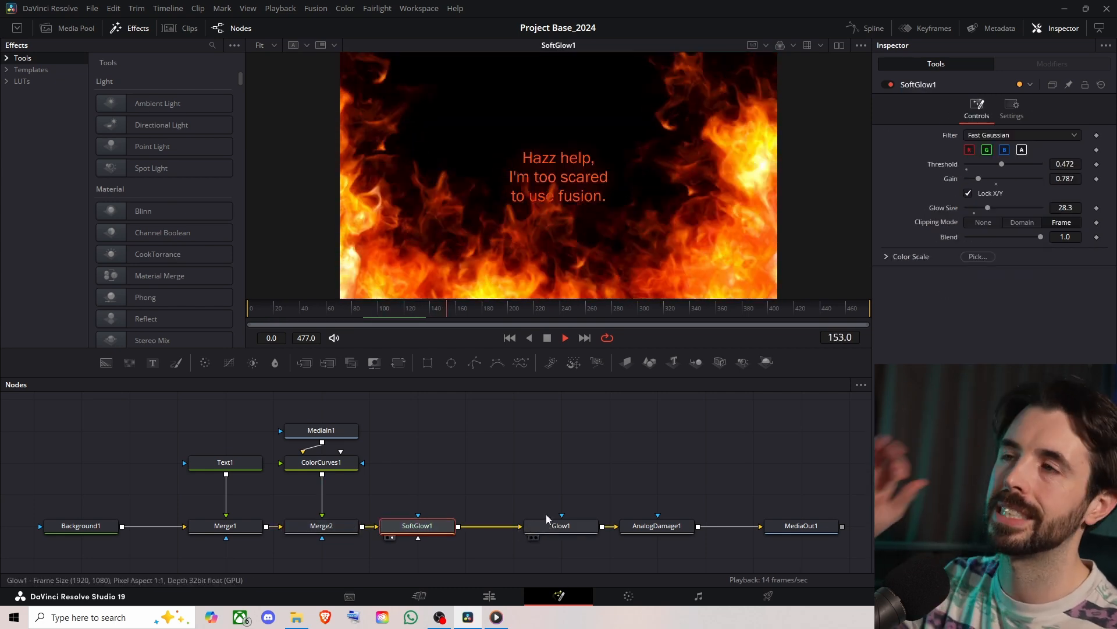
{"action": "left_click", "coordinate": [561, 527]}
{"action": "key", "text": "1"}
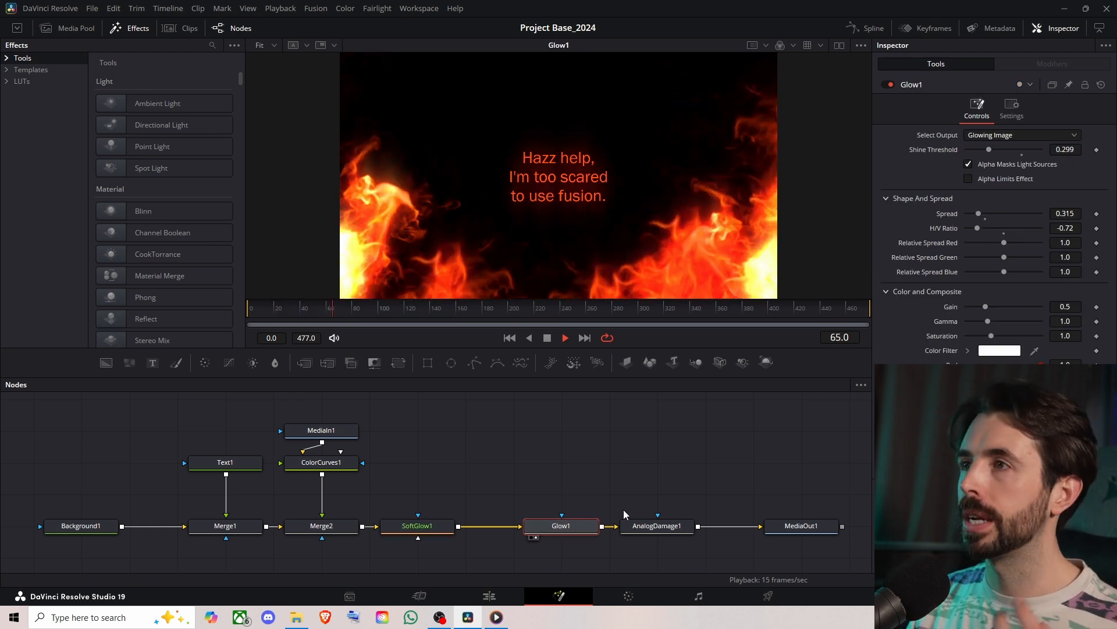
- Jump back to an early frame and preview the AnalogDamage1 and MediaOut1 nodes in the viewer to examine the final composite
{"action": "left_click", "coordinate": [291, 310]}
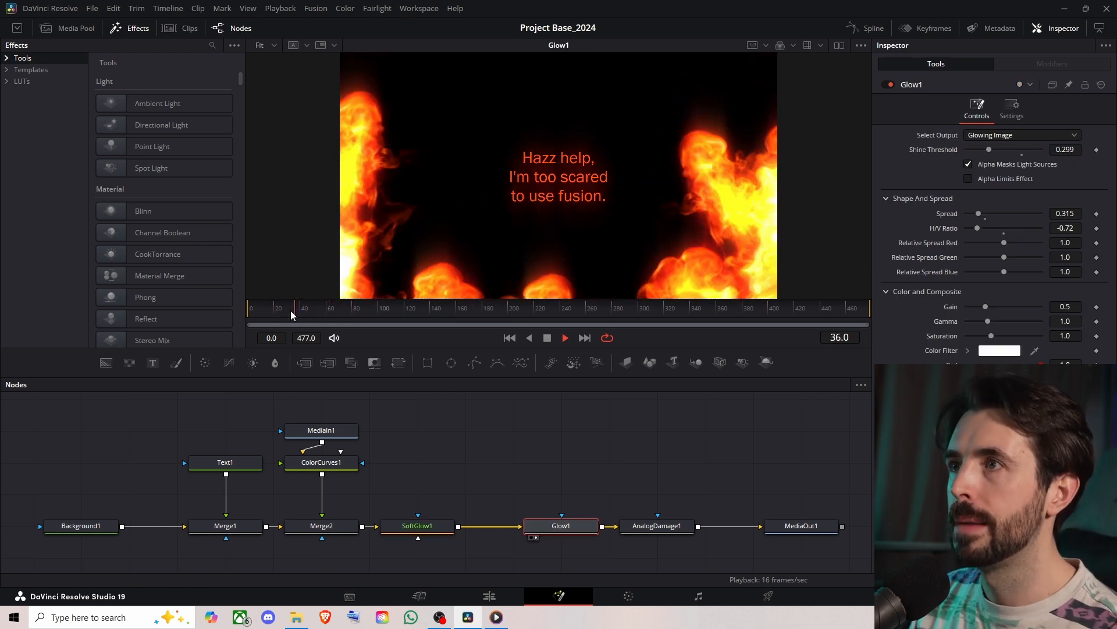
{"action": "left_click", "coordinate": [650, 527]}
{"action": "key", "text": "1"}
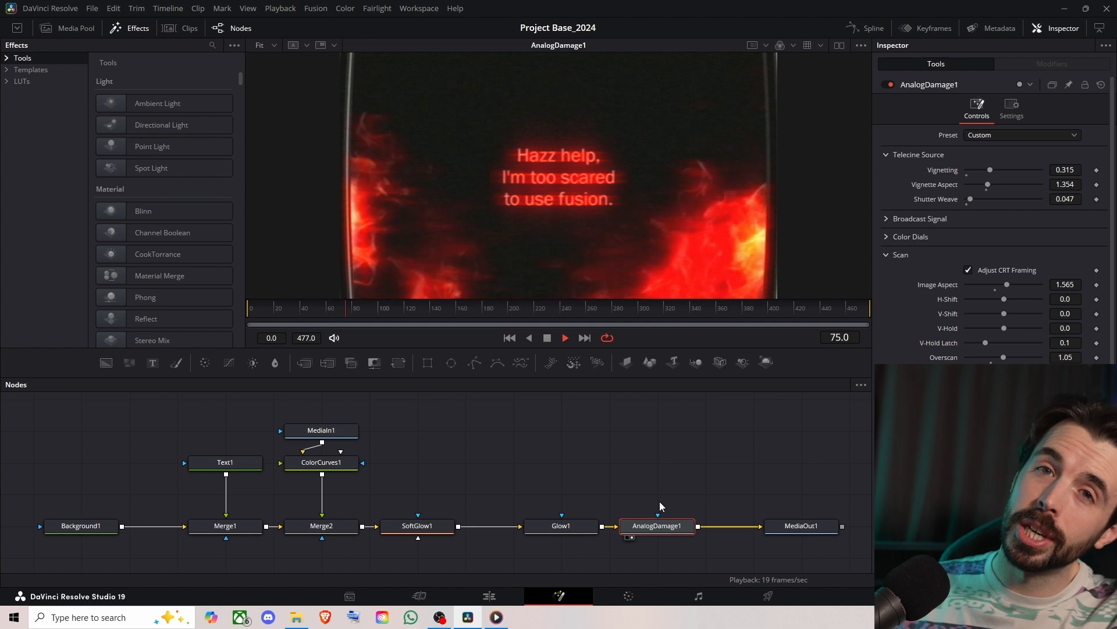
{"action": "left_click", "coordinate": [801, 527]}
{"action": "key", "text": "1"}
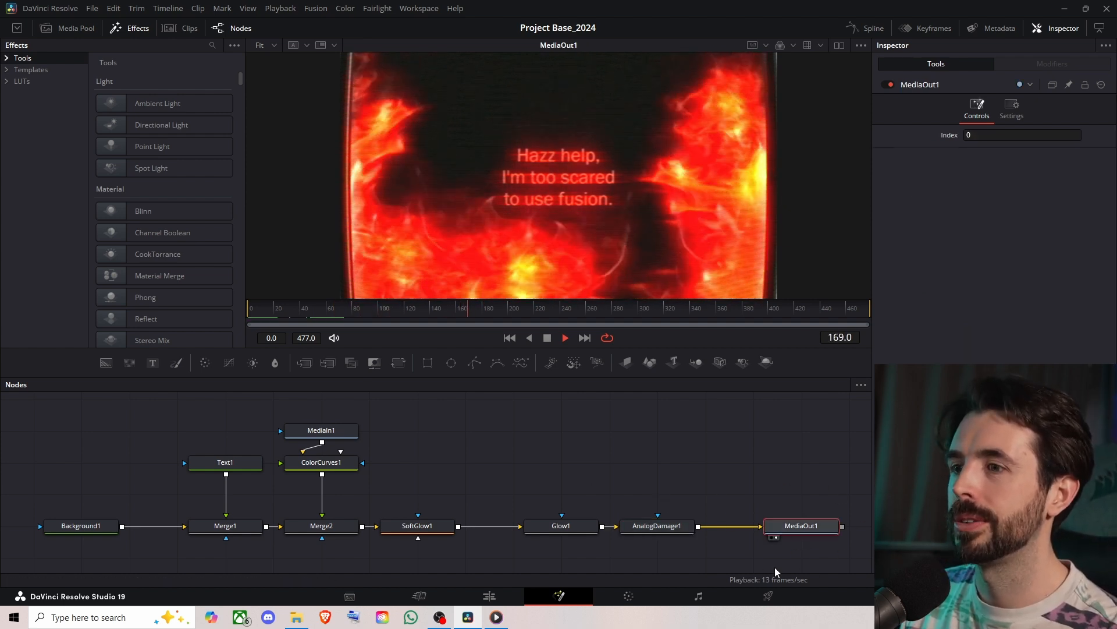
- On the Color page, examine the primaries log wheels, the stills gallery, the viewer and the clip's node tree
{"action": "key", "text": "shift+4"}
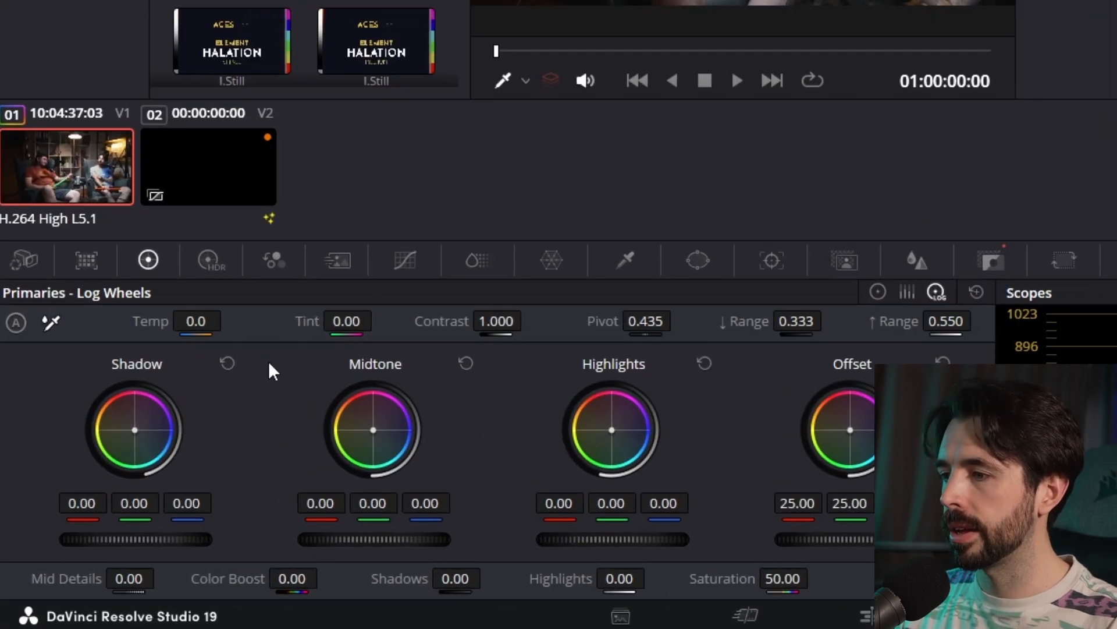
{"action": "left_click", "coordinate": [121, 398]}
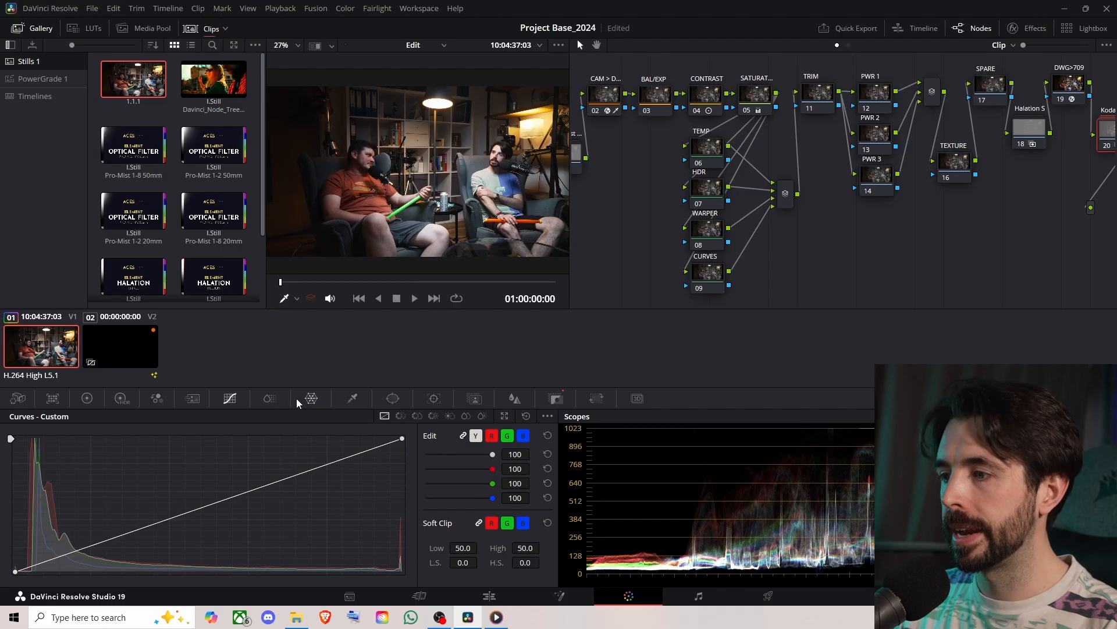
{"action": "left_click", "coordinate": [568, 251]}
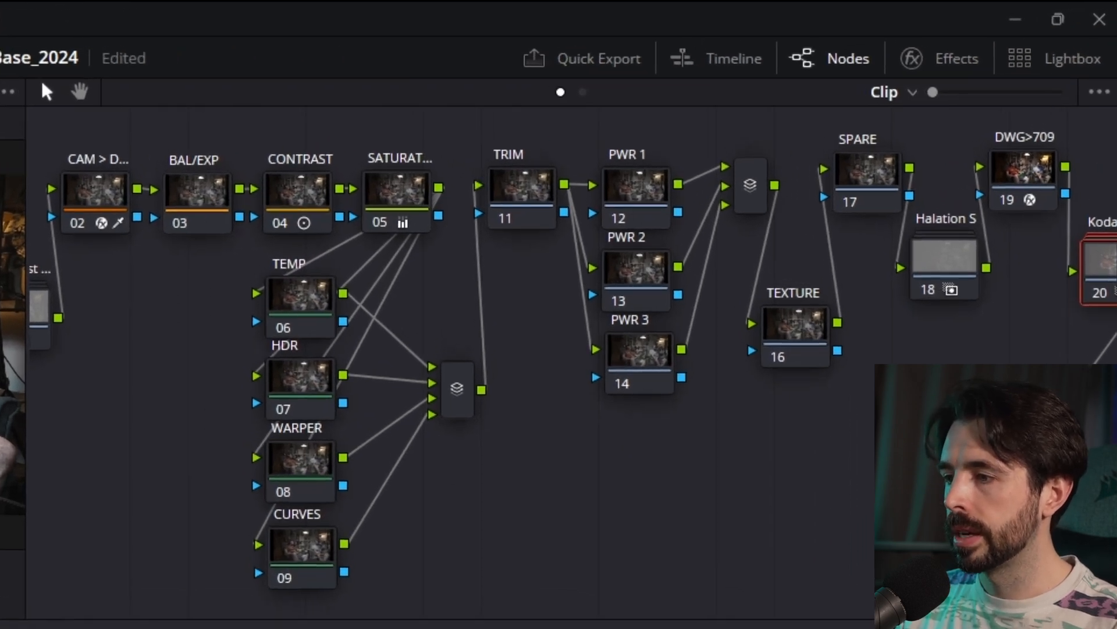
{"action": "left_click_drag", "start_coordinate": [842, 418], "coordinate": [820, 390]}
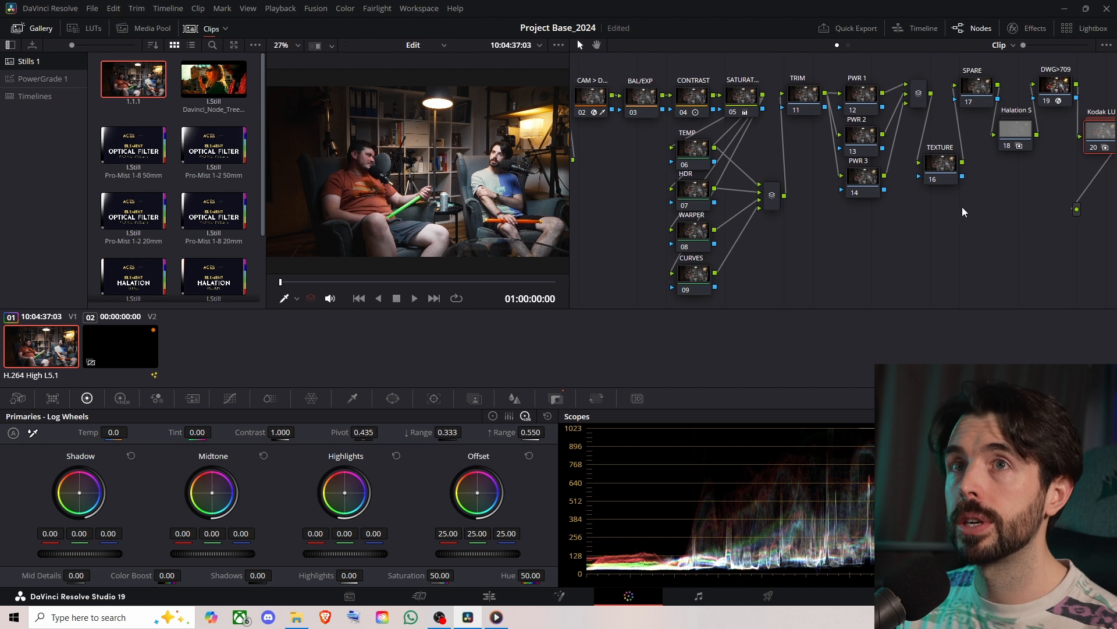
- Apply the grade stored in gallery still 1.1.1 to the current clip
{"action": "right_click", "coordinate": [149, 69]}
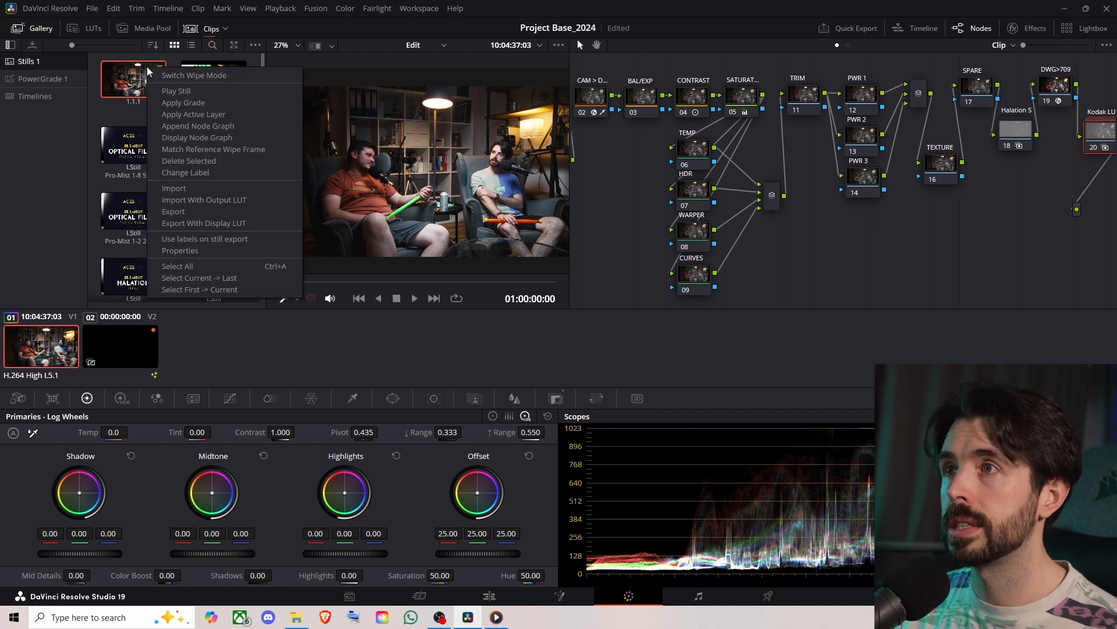
{"action": "left_click", "coordinate": [158, 102]}
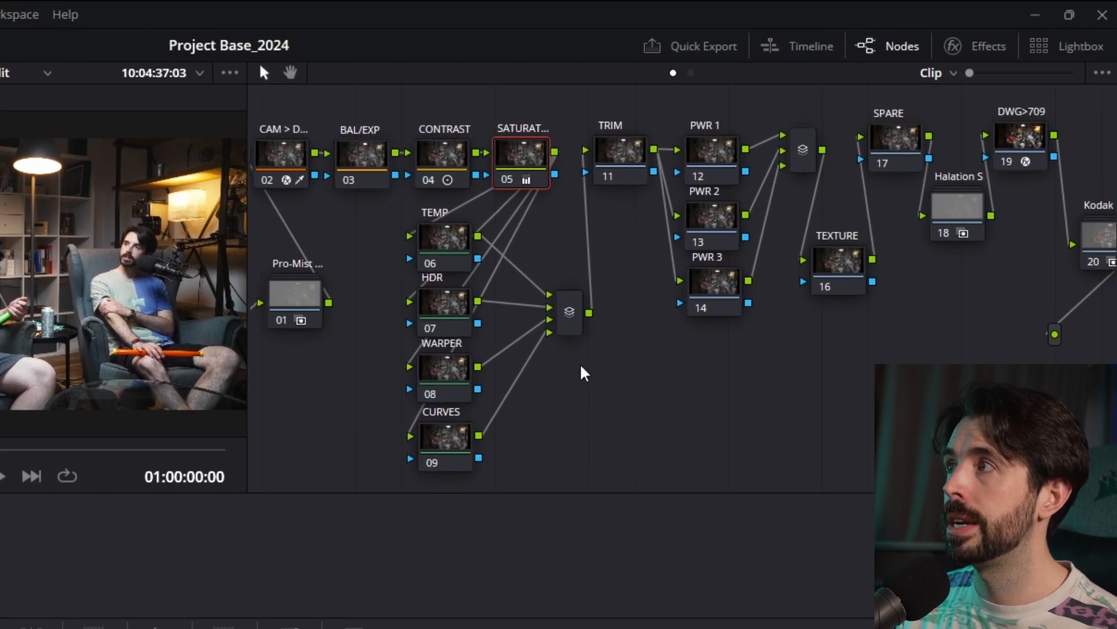
{"action": "mouse_move", "coordinate": [838, 379]}
{"action": "left_mouse_down"}
{"action": "mouse_move", "coordinate": [553, 374]}
{"action": "mouse_move", "coordinate": [931, 362]}
{"action": "mouse_move", "coordinate": [855, 366]}
{"action": "left_mouse_up"}
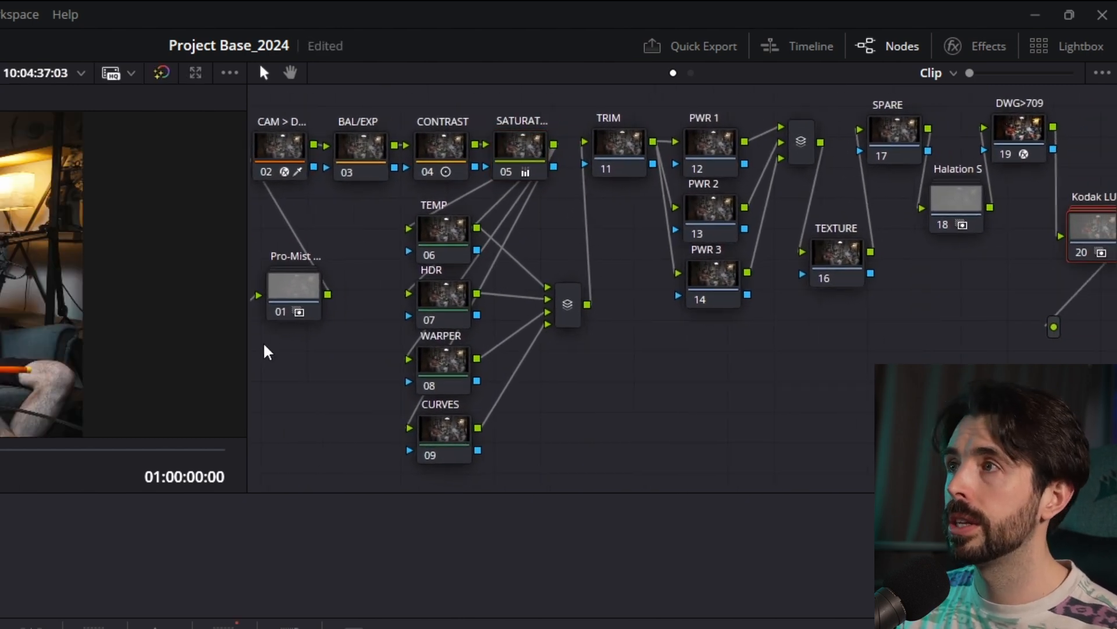
{"action": "left_click_drag", "start_coordinate": [249, 333], "coordinate": [1, 368]}
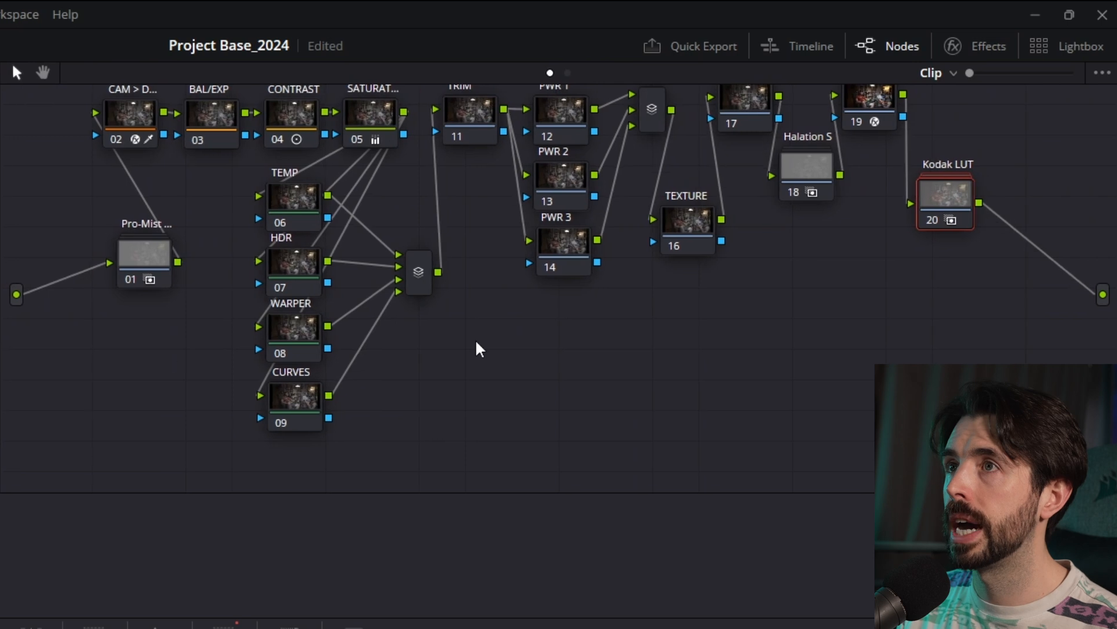
{"action": "left_click_drag", "start_coordinate": [476, 340], "coordinate": [475, 394]}
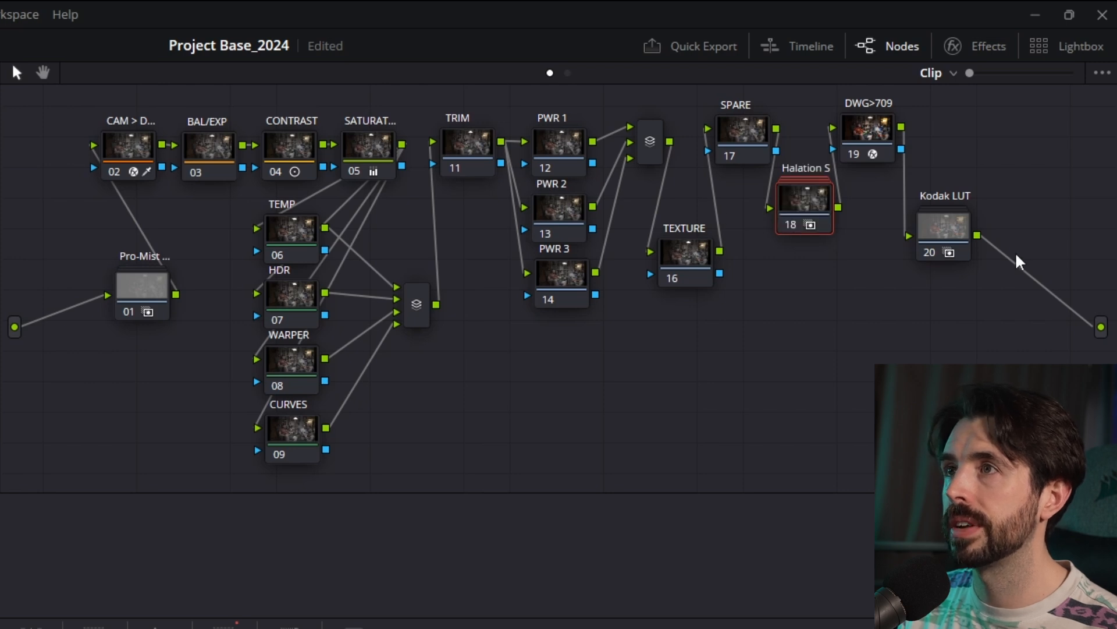
- Toggle the Halation S node to compare the glow around the lamp, and examine the nodes inside the compound node
{"action": "left_click", "coordinate": [927, 254]}
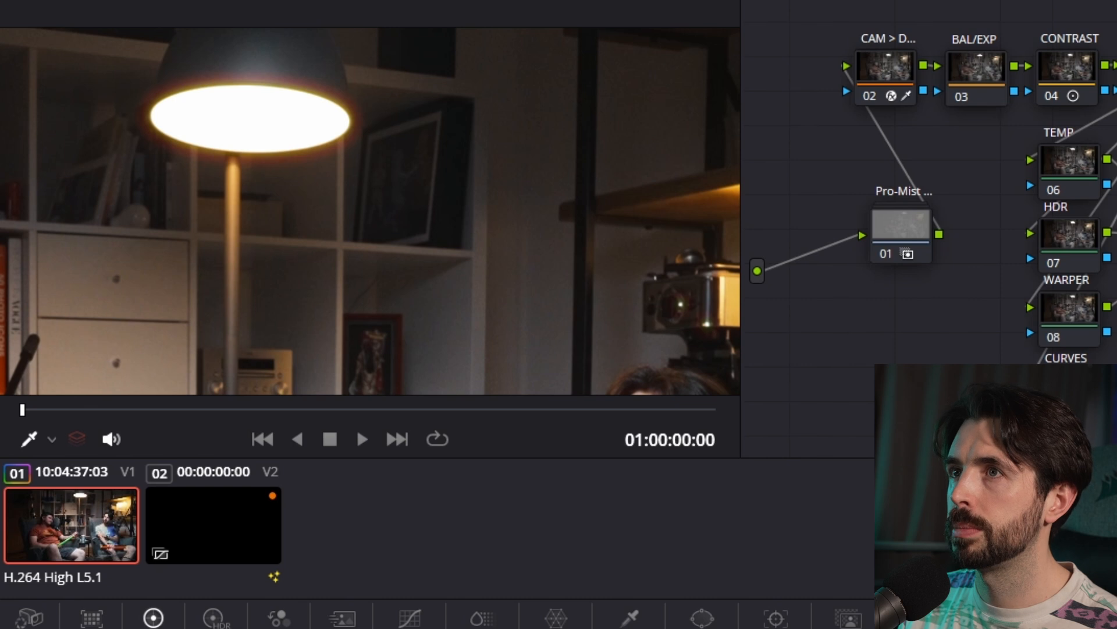
{"action": "key", "text": "ctrl+d"}
{"action": "key", "text": "ctrl+d"}
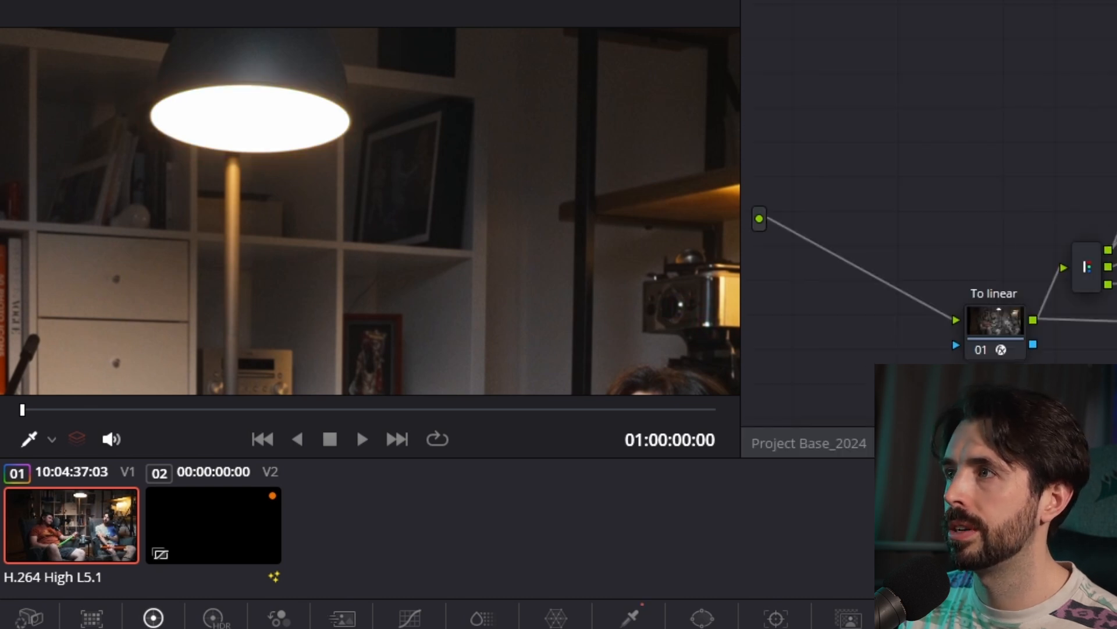
{"action": "left_click_drag", "start_coordinate": [1029, 149], "coordinate": [1115, 130]}
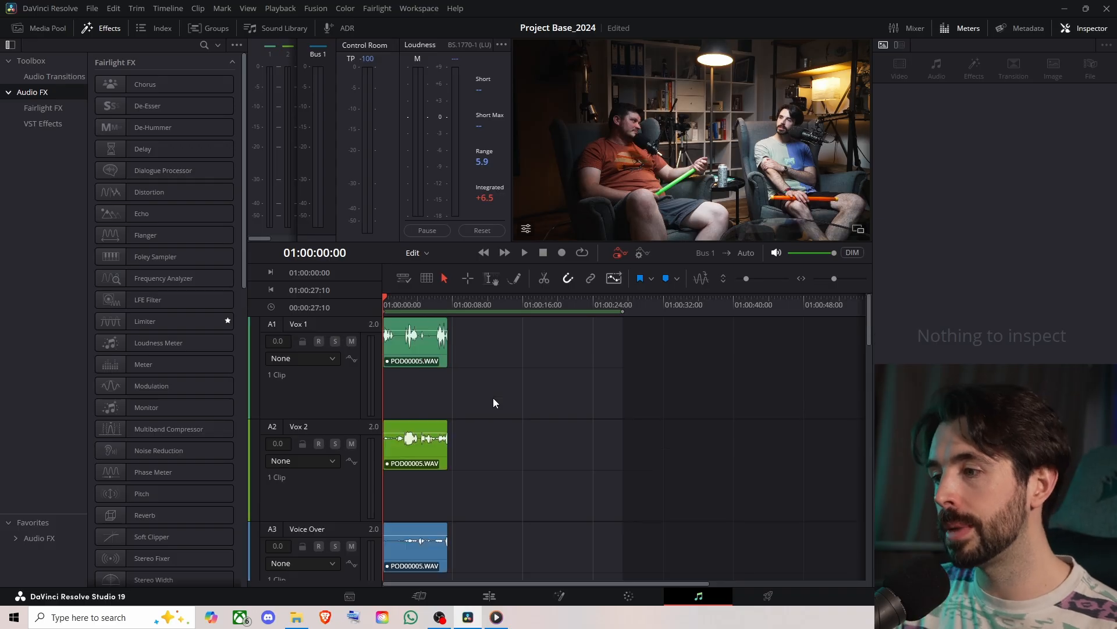
- On the Fairlight page, look through the audio tracks and enlarge the timeline to examine the clips' waveforms
{"action": "scroll", "coordinate": [494, 403], "scroll_direction": "down", "scroll_amount": 2}
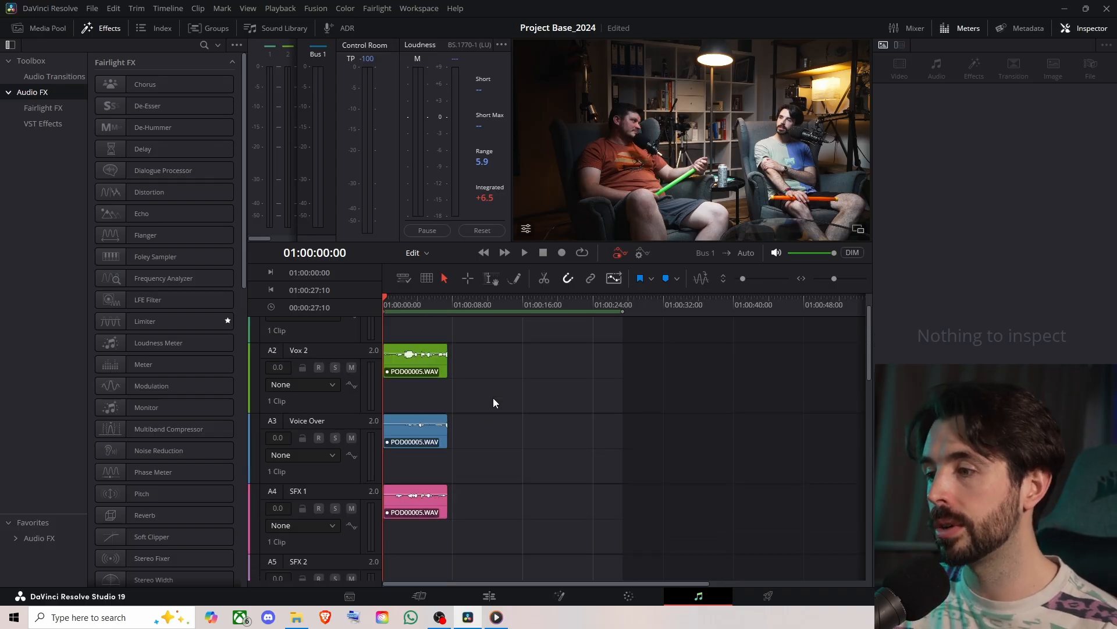
{"action": "scroll", "coordinate": [494, 403], "scroll_direction": "up", "scroll_amount": 1}
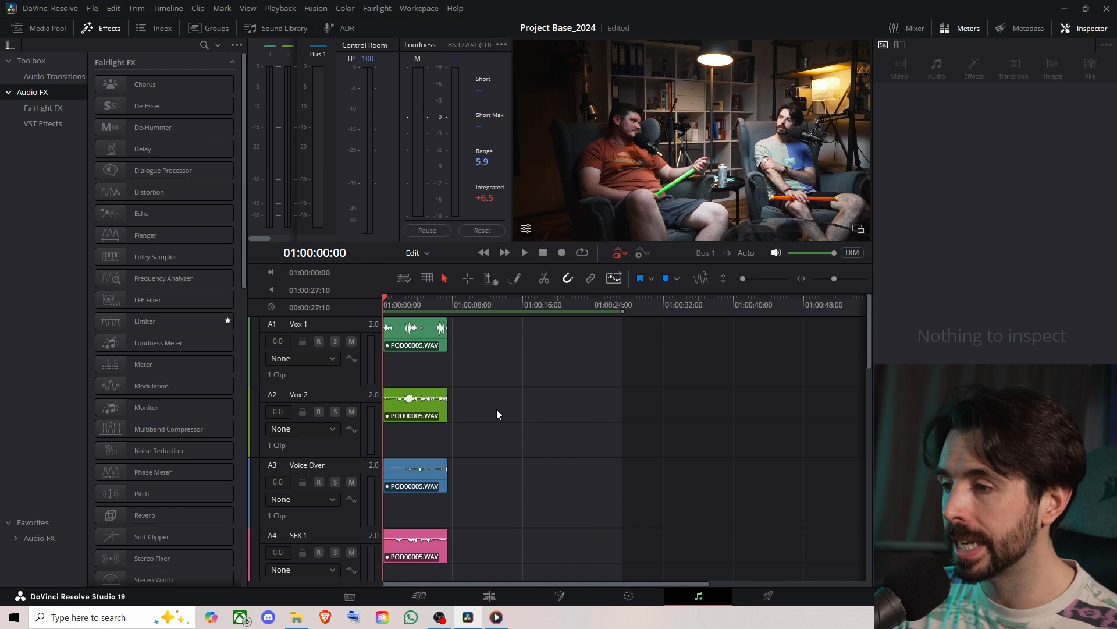
{"action": "scroll", "coordinate": [491, 410], "scroll_direction": "down", "scroll_amount": 2}
{"action": "scroll", "coordinate": [491, 407], "scroll_direction": "up", "scroll_amount": 2}
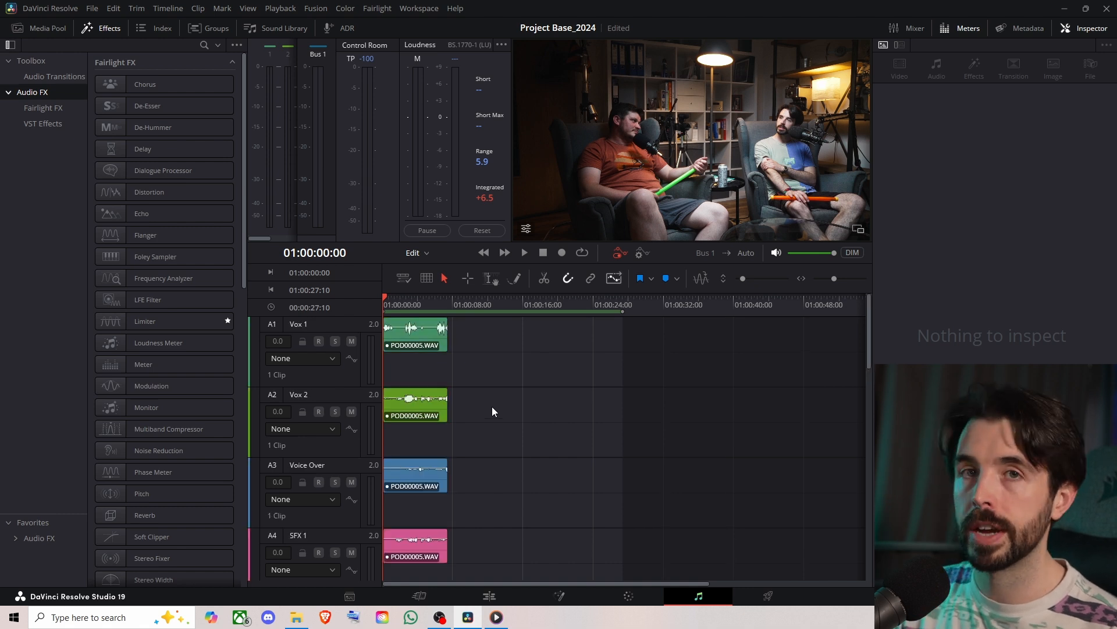
{"action": "scroll", "coordinate": [492, 406], "scroll_direction": "up", "scroll_amount": 3}
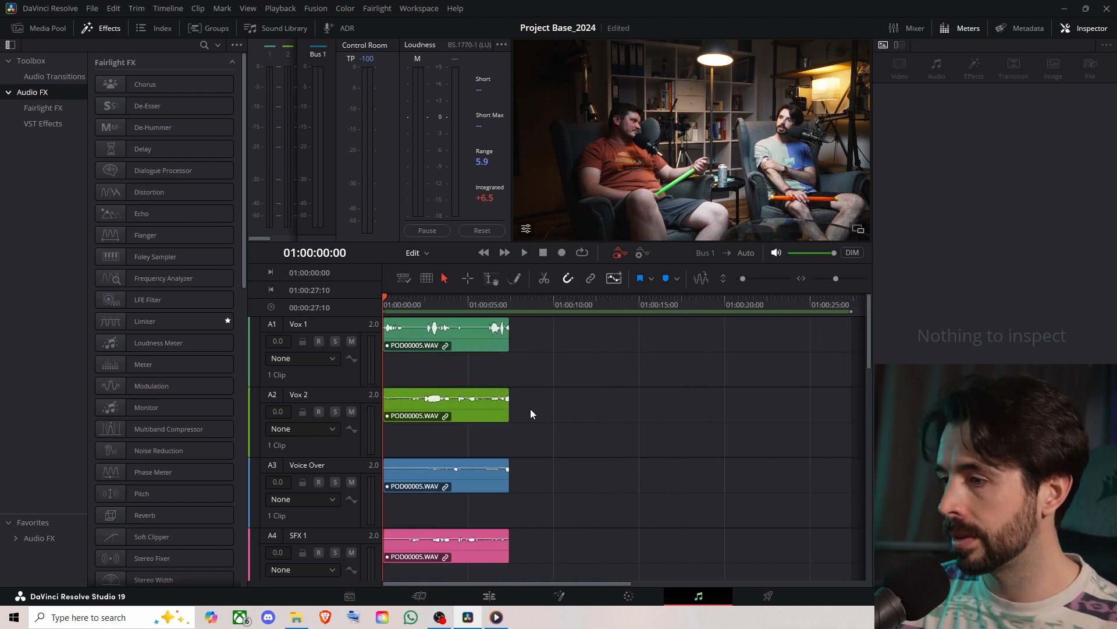
- Look through Fairlight's media pool, track groups, track index and audio effects
{"action": "left_click", "coordinate": [68, 32]}
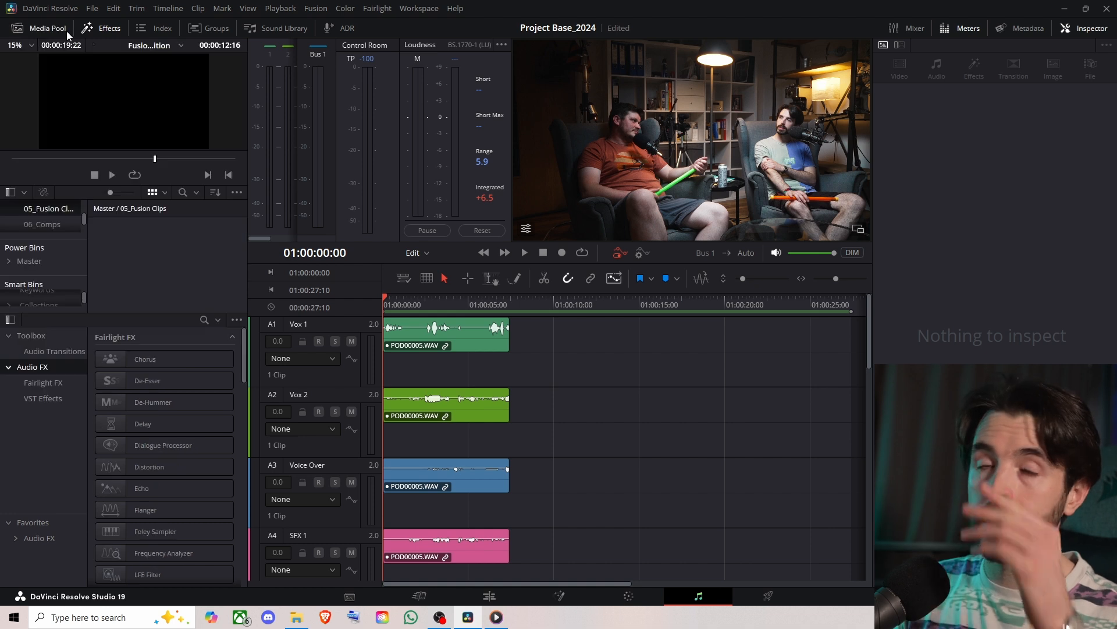
{"action": "left_click", "coordinate": [73, 32]}
{"action": "left_click", "coordinate": [88, 33]}
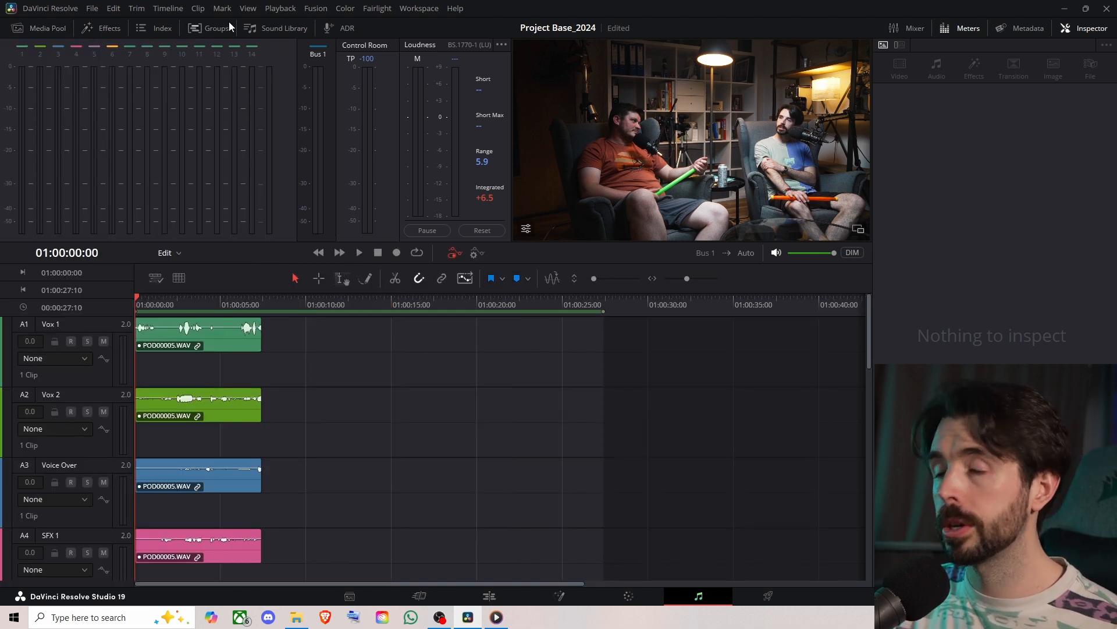
{"action": "left_click", "coordinate": [254, 24]}
{"action": "left_click", "coordinate": [197, 28]}
{"action": "left_click", "coordinate": [154, 29]}
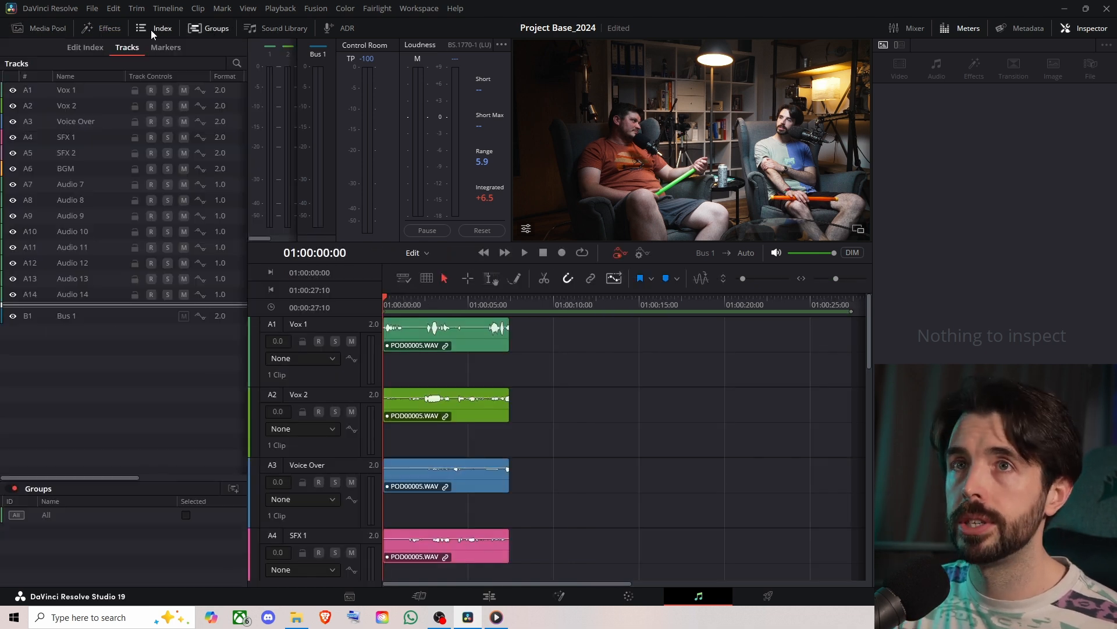
{"action": "left_click", "coordinate": [104, 29]}
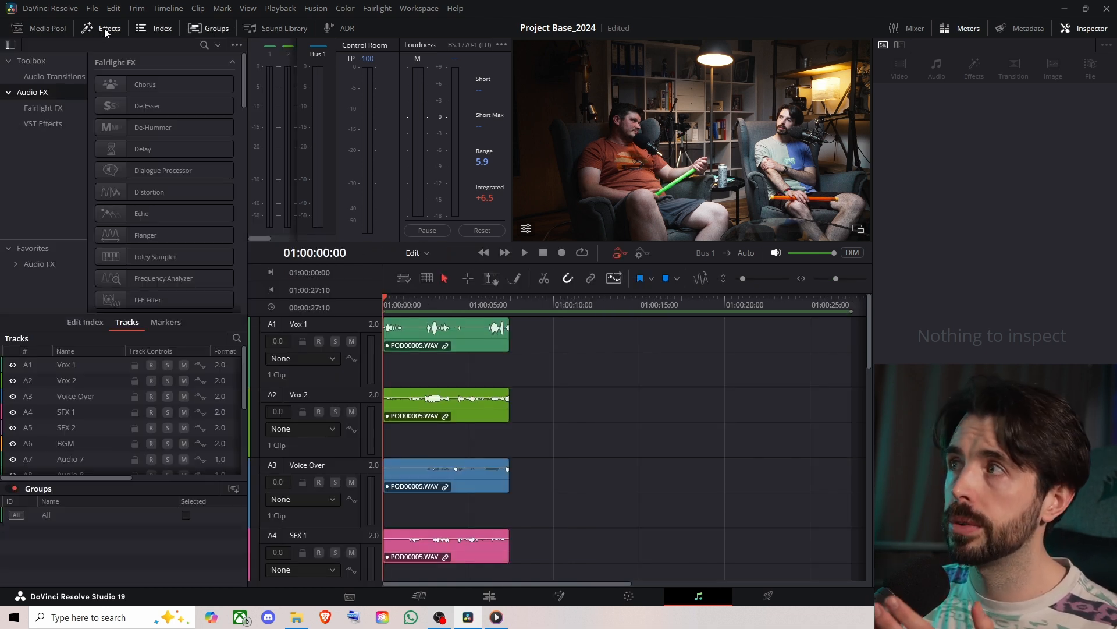
- Show the ADR tools and the audio mixer, and widen the mixer to fit more channel strips
{"action": "left_click", "coordinate": [333, 29]}
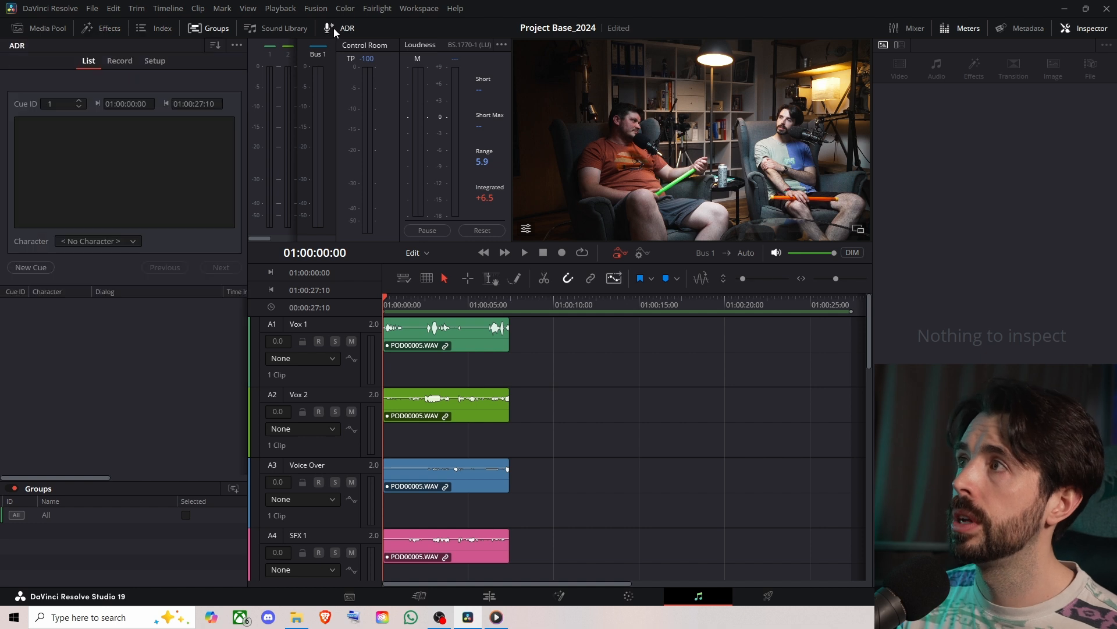
{"action": "left_click", "coordinate": [950, 32]}
{"action": "left_click", "coordinate": [950, 31]}
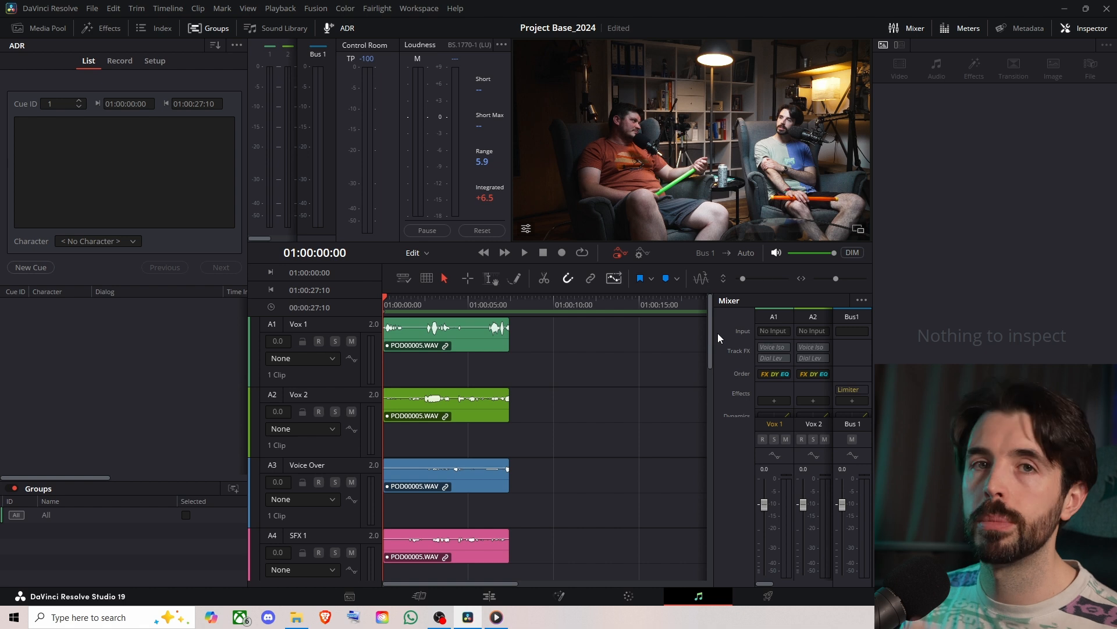
{"action": "left_click_drag", "start_coordinate": [712, 333], "coordinate": [517, 341]}
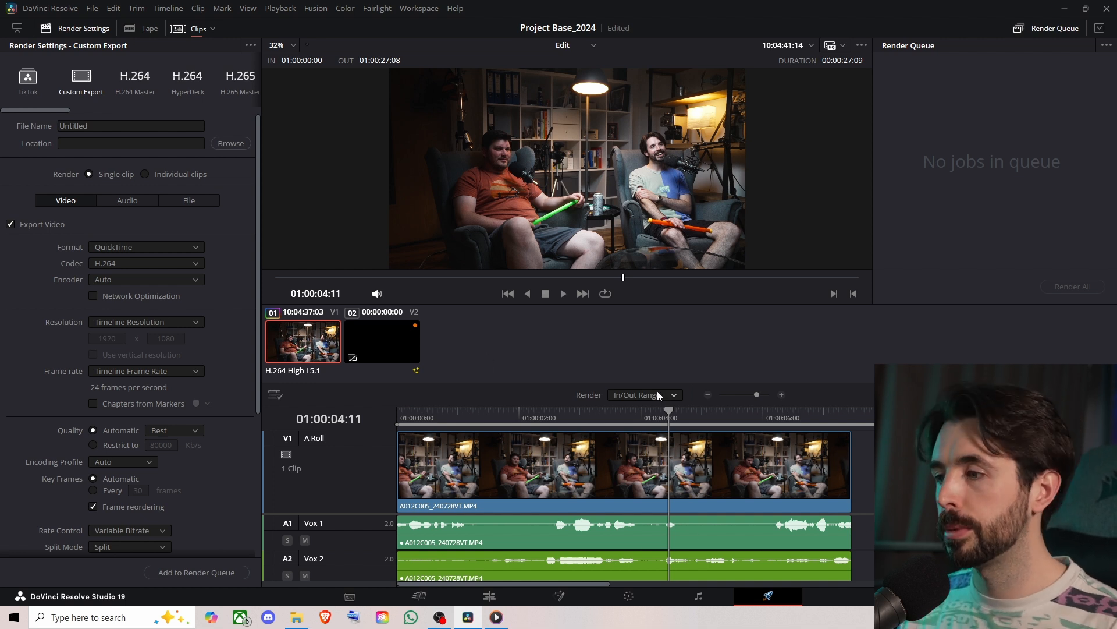
- On the Deliver page, look through the render presets and name the custom export file Podcast Clip
{"action": "left_click_drag", "start_coordinate": [55, 110], "coordinate": [259, 109]}
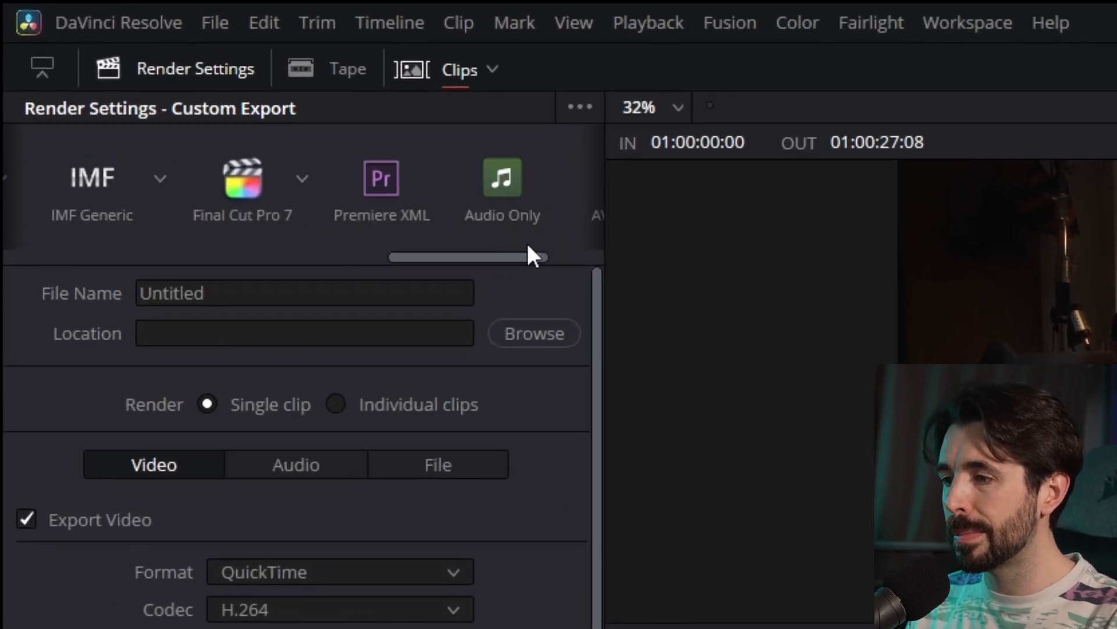
{"action": "left_click_drag", "start_coordinate": [599, 255], "coordinate": [526, 258]}
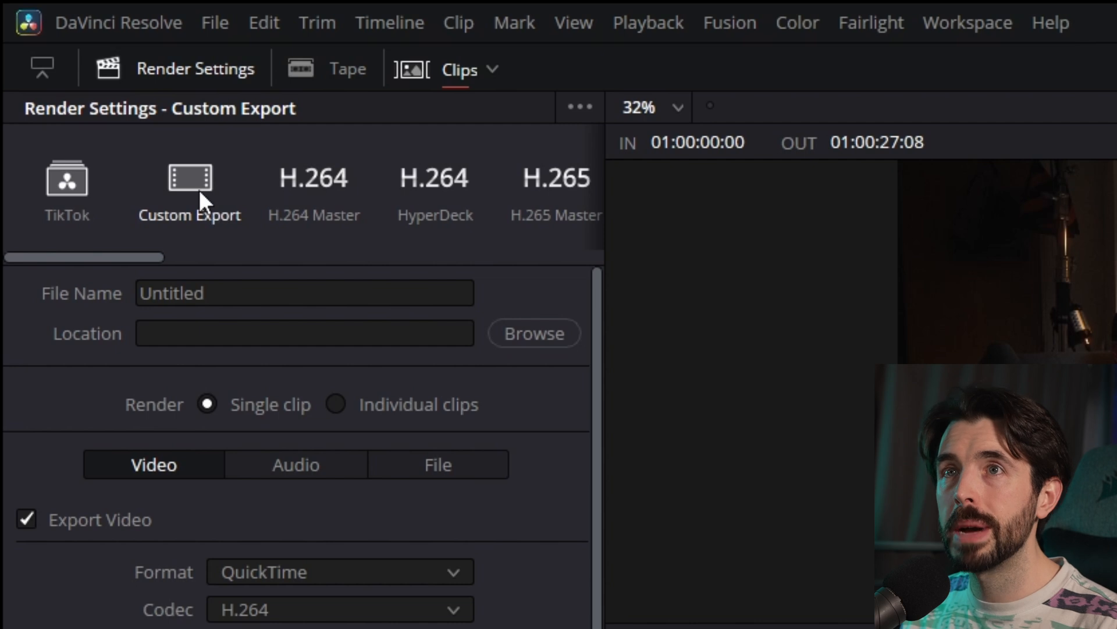
{"action": "left_click", "coordinate": [412, 287]}
{"action": "type", "text": "Podcast Clip"}
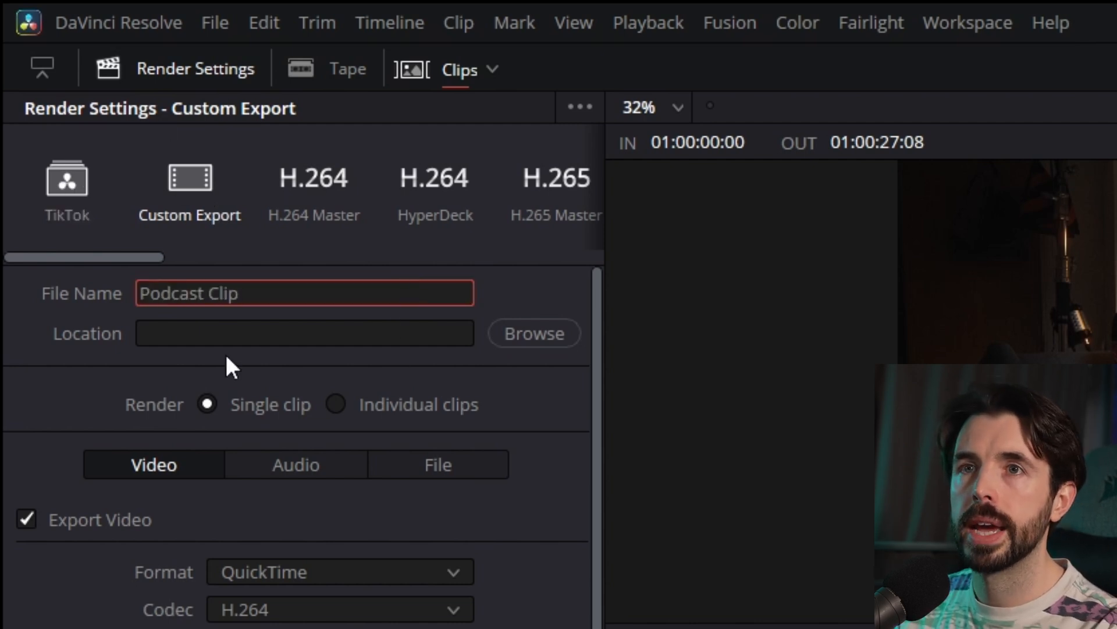
{"action": "left_click", "coordinate": [414, 333]}
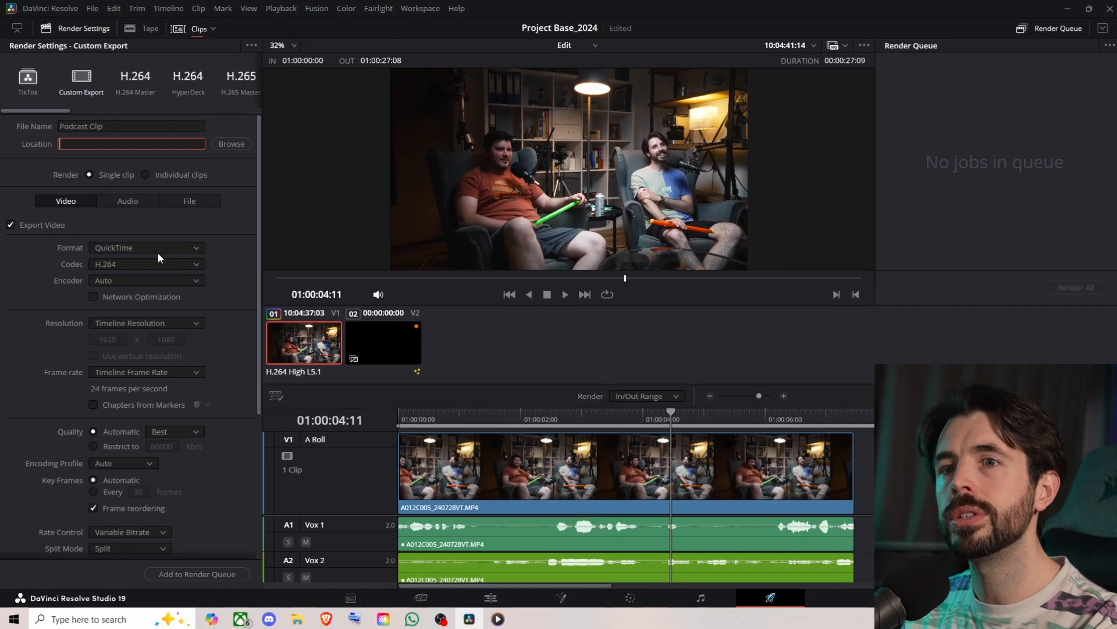
- Review the export's File and Video settings, including the advanced video options
{"action": "left_click", "coordinate": [141, 201]}
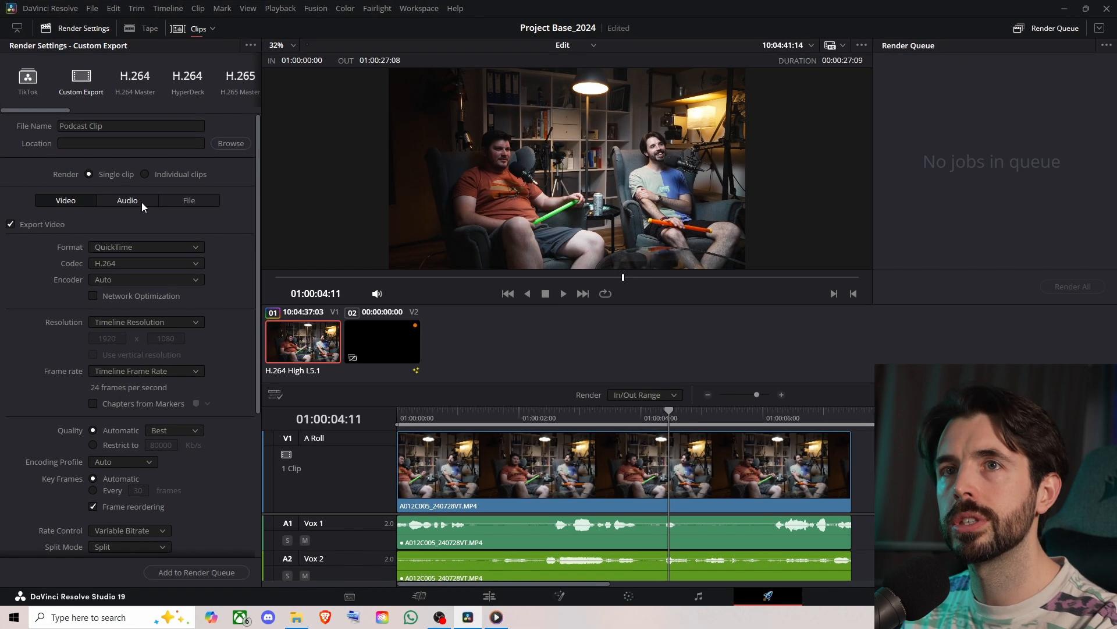
{"action": "left_click", "coordinate": [190, 200]}
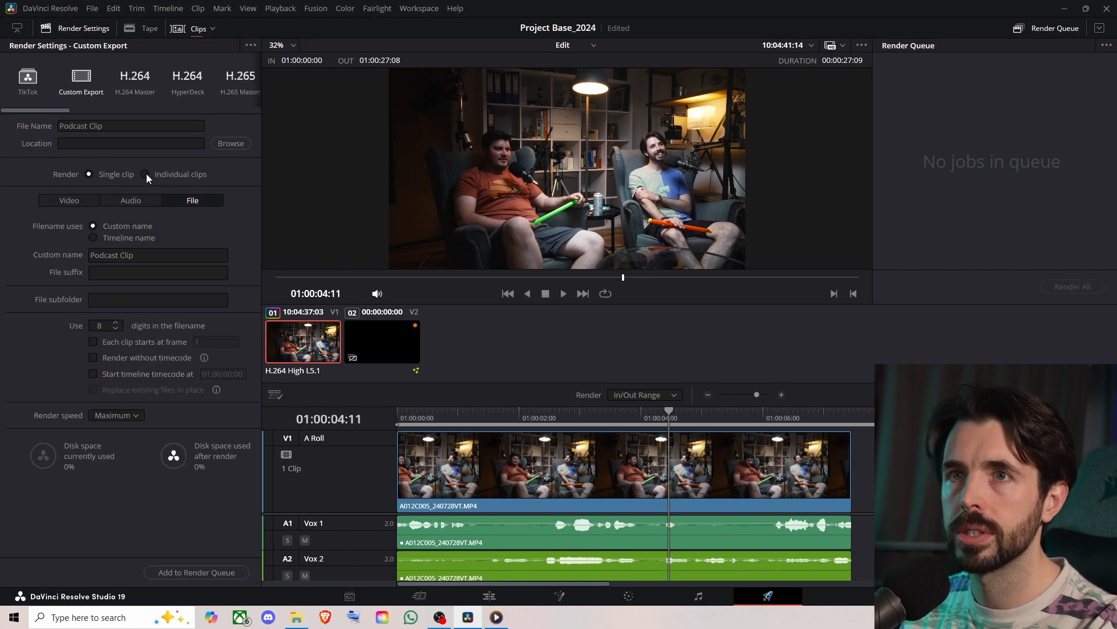
{"action": "left_click", "coordinate": [92, 198]}
{"action": "scroll", "coordinate": [62, 466], "scroll_direction": "down", "scroll_amount": 15}
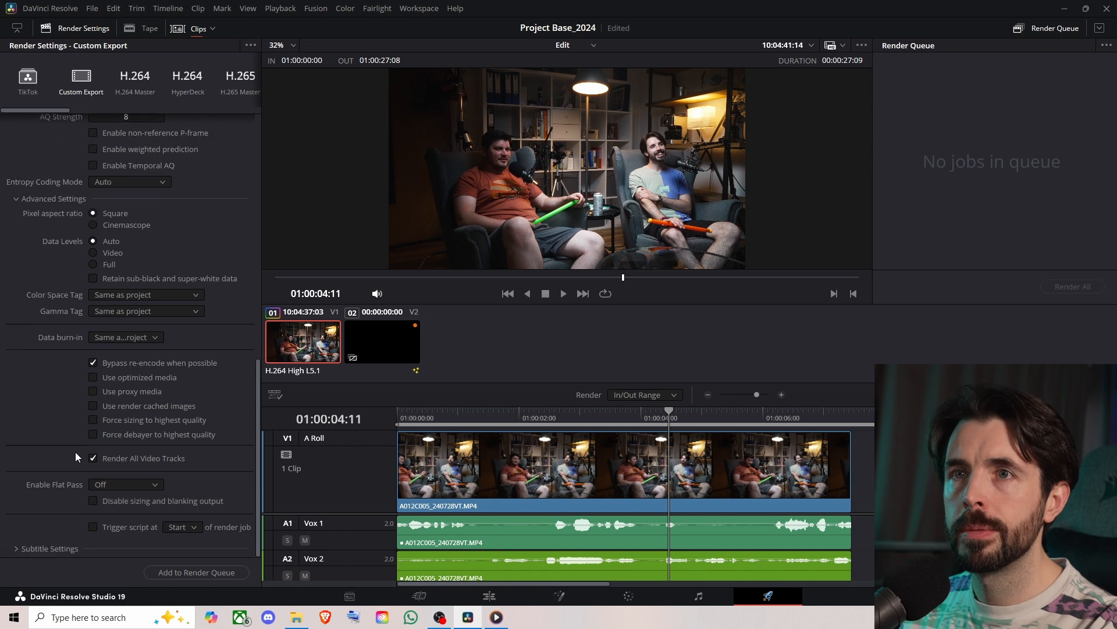
{"action": "scroll", "coordinate": [76, 449], "scroll_direction": "up", "scroll_amount": 15}
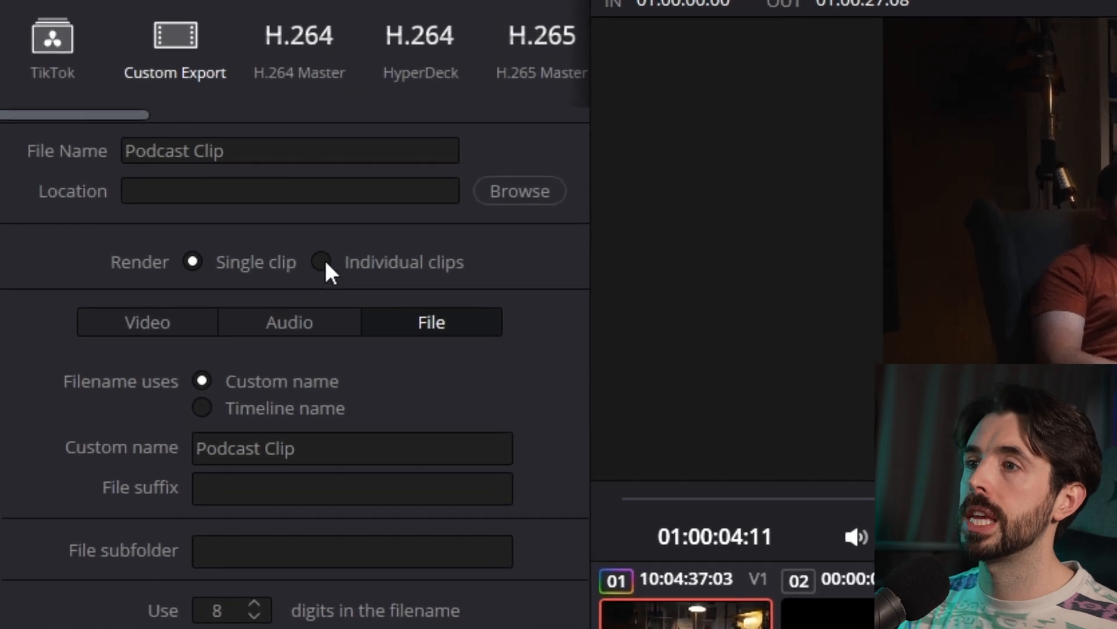
- Try rendering as individual clips, check the filename options, and return to single-clip rendering by clearing the clip filter
{"action": "left_click", "coordinate": [321, 262]}
{"action": "scroll", "coordinate": [442, 382], "scroll_direction": "down", "scroll_amount": 2}
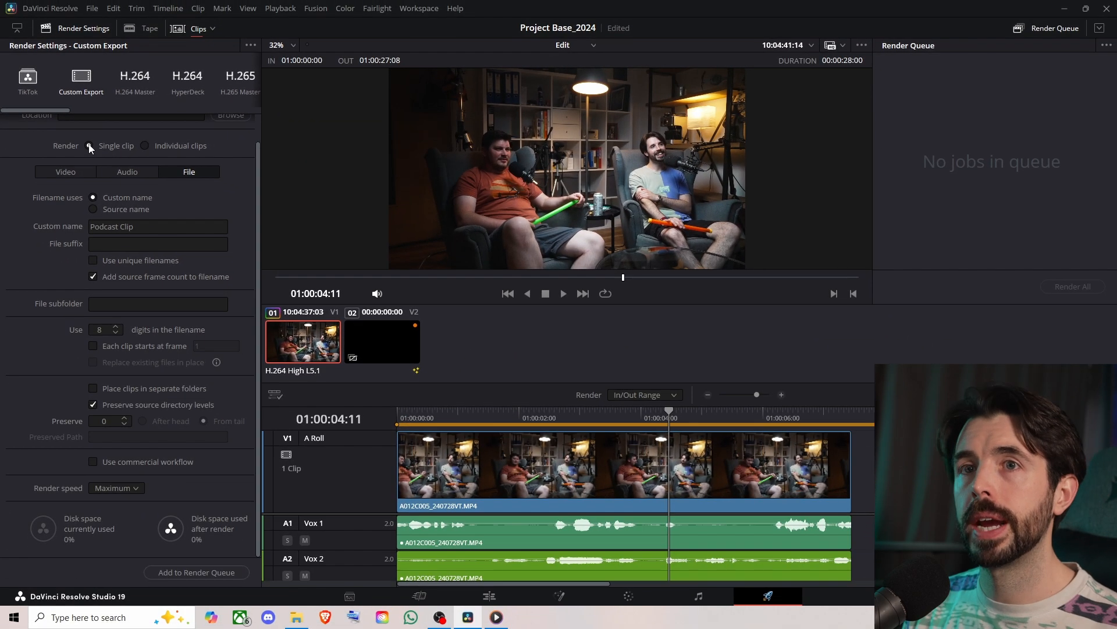
{"action": "left_click", "coordinate": [261, 188]}
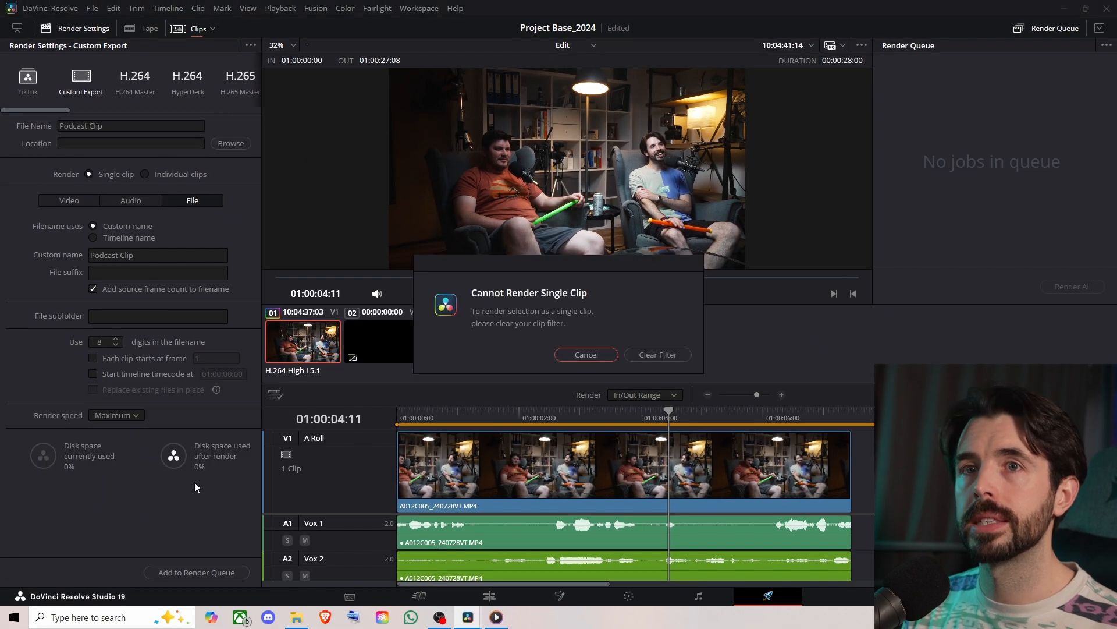
{"action": "left_click", "coordinate": [633, 353]}
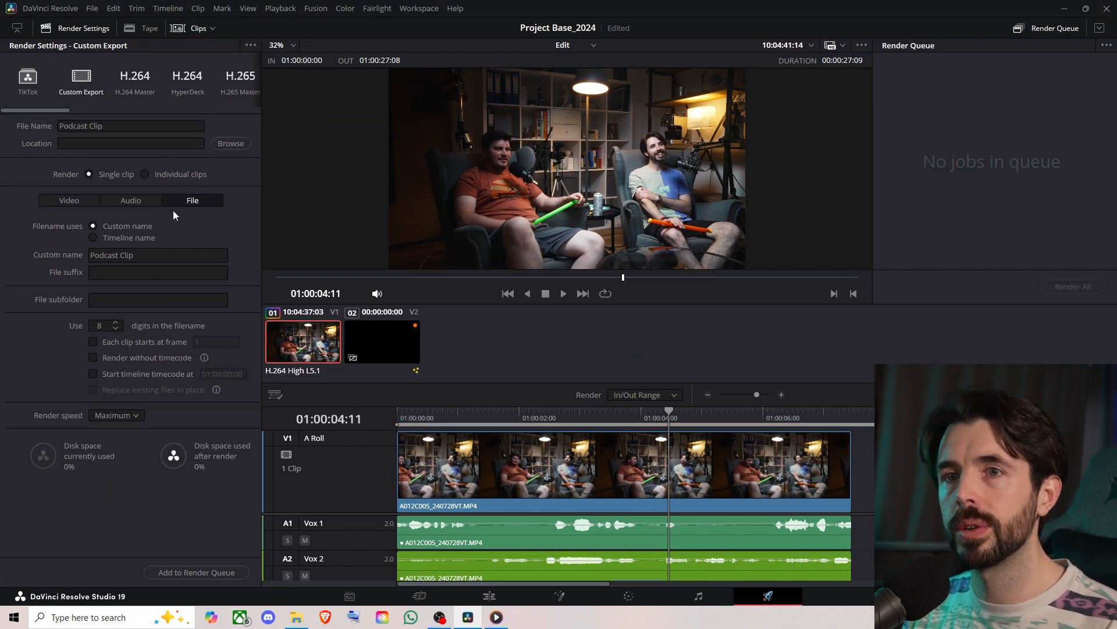